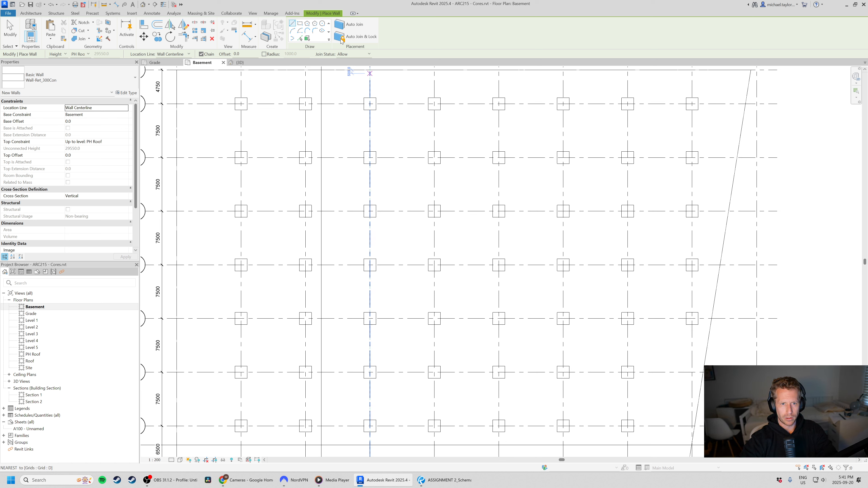
Draw a rectangular loop of Wall-Ret_300Con core walls, 18000 by 7500 mm, from grid intersection D4 to F5.
{"action": "left_click", "coordinate": [301, 23]}
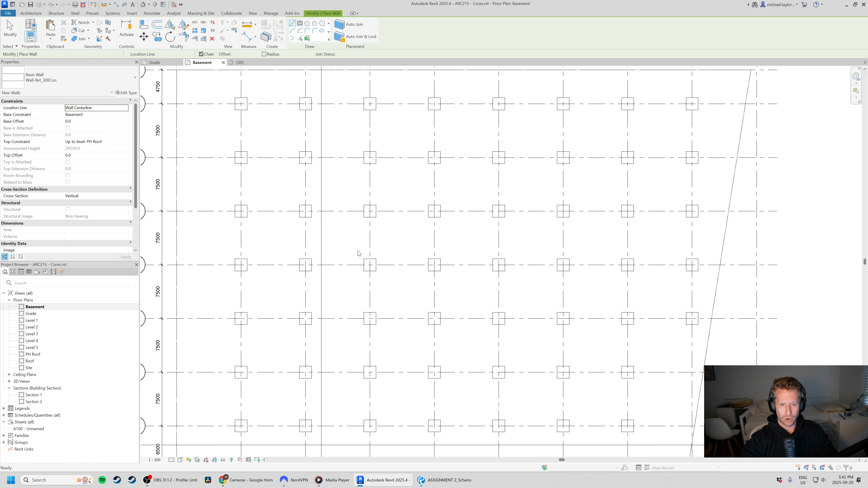
{"action": "scroll", "coordinate": [358, 252], "scroll_direction": "down", "scroll_amount": 3}
{"action": "scroll", "coordinate": [380, 242], "scroll_direction": "up", "scroll_amount": 2}
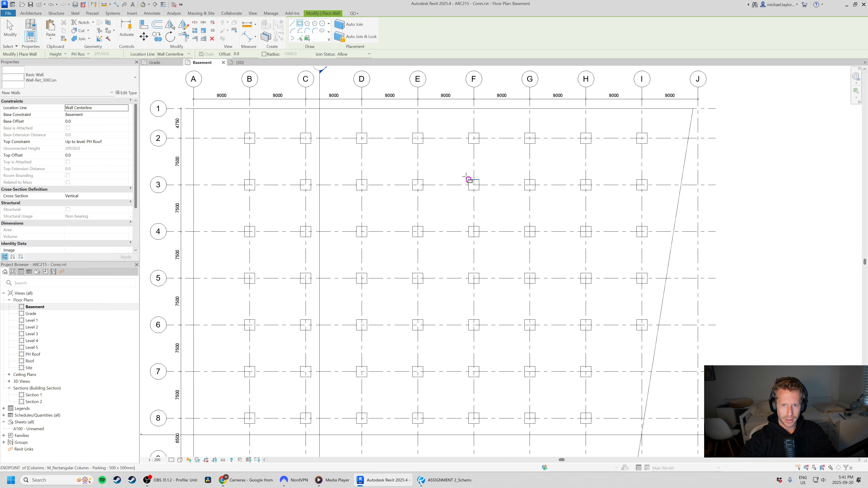
{"action": "scroll", "coordinate": [394, 242], "scroll_direction": "up", "scroll_amount": 1}
{"action": "scroll", "coordinate": [380, 249], "scroll_direction": "down", "scroll_amount": 1}
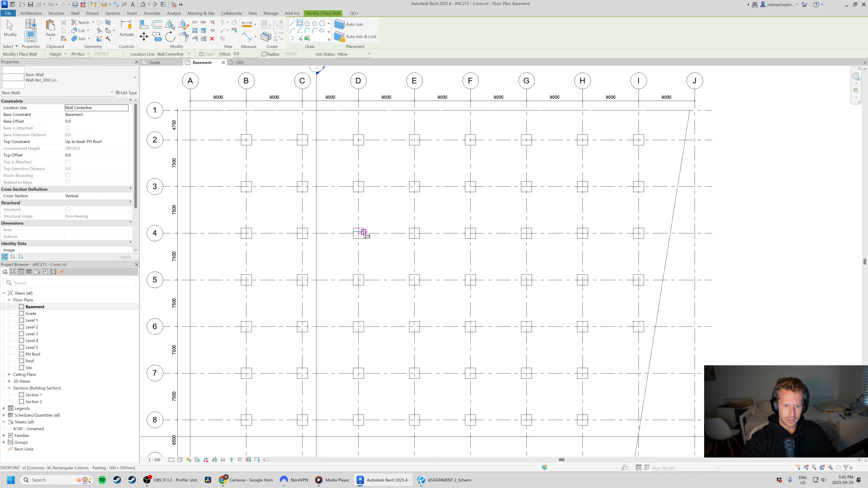
{"action": "scroll", "coordinate": [359, 233], "scroll_direction": "up", "scroll_amount": 2}
{"action": "left_click", "coordinate": [359, 233]}
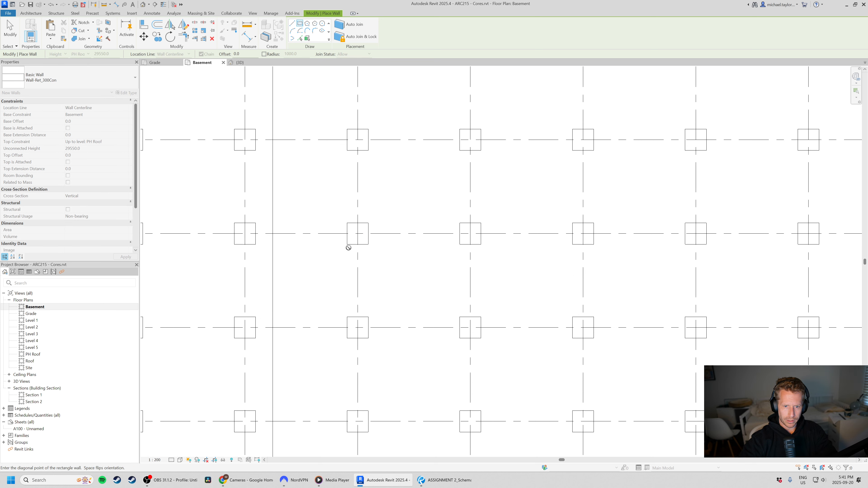
{"action": "scroll", "coordinate": [348, 246], "scroll_direction": "down", "scroll_amount": 2}
{"action": "scroll", "coordinate": [424, 299], "scroll_direction": "up", "scroll_amount": 1}
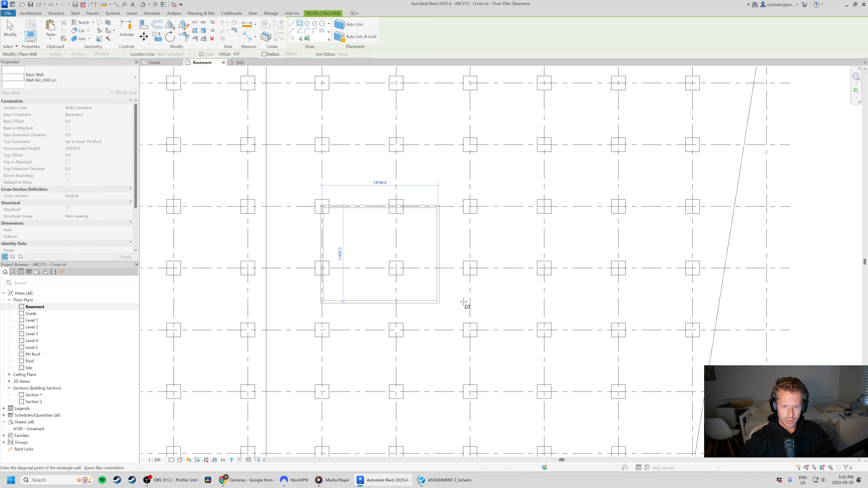
{"action": "scroll", "coordinate": [471, 269], "scroll_direction": "up", "scroll_amount": 2}
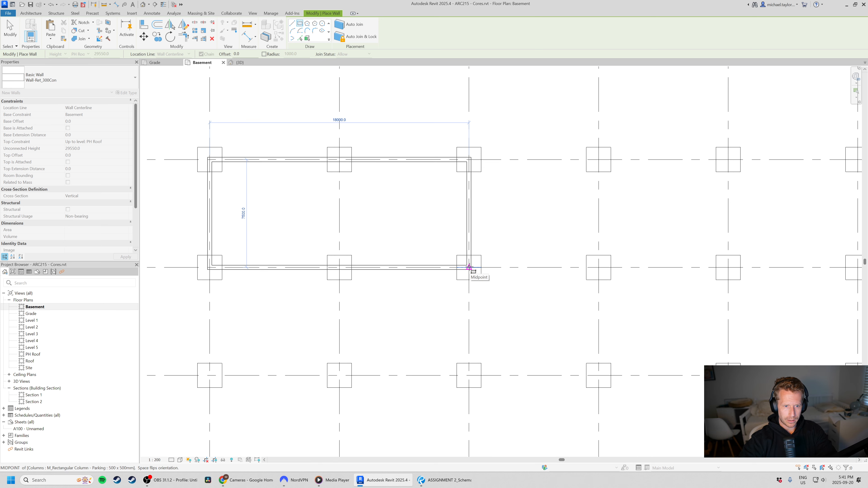
{"action": "left_click", "coordinate": [469, 267]}
{"action": "scroll", "coordinate": [469, 274], "scroll_direction": "down", "scroll_amount": 3}
{"action": "key", "text": "Escape"}
{"action": "key", "text": "Escape"}
{"action": "scroll", "coordinate": [404, 225], "scroll_direction": "up", "scroll_amount": 3}
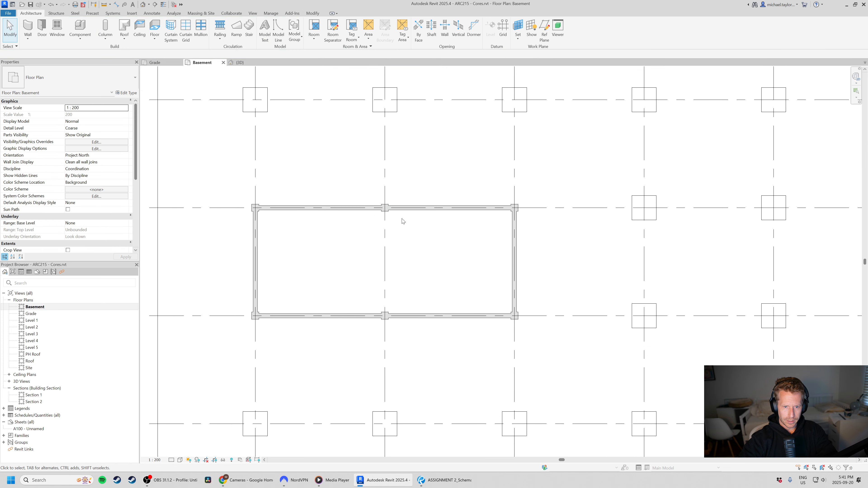
Check the available wall types for the chain of four core walls without changing their type.
{"action": "key", "text": "Tab"}
{"action": "left_click", "coordinate": [356, 210]}
{"action": "left_click", "coordinate": [82, 77]}
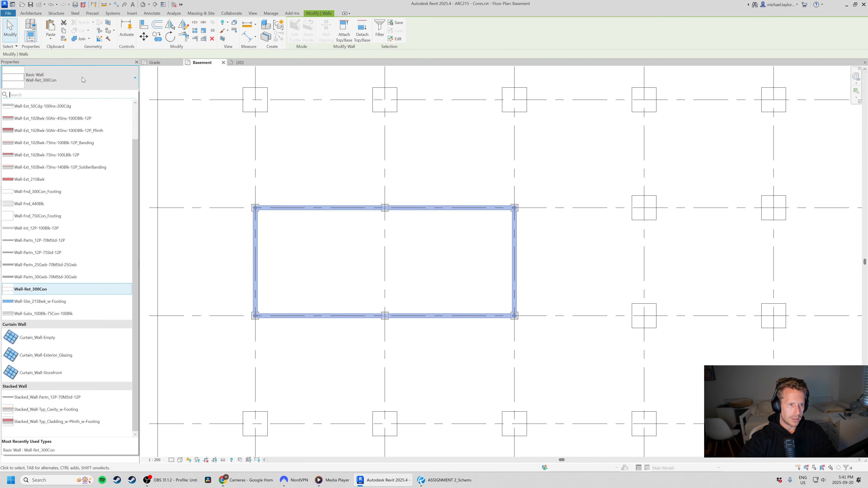
{"action": "left_click", "coordinate": [82, 76]}
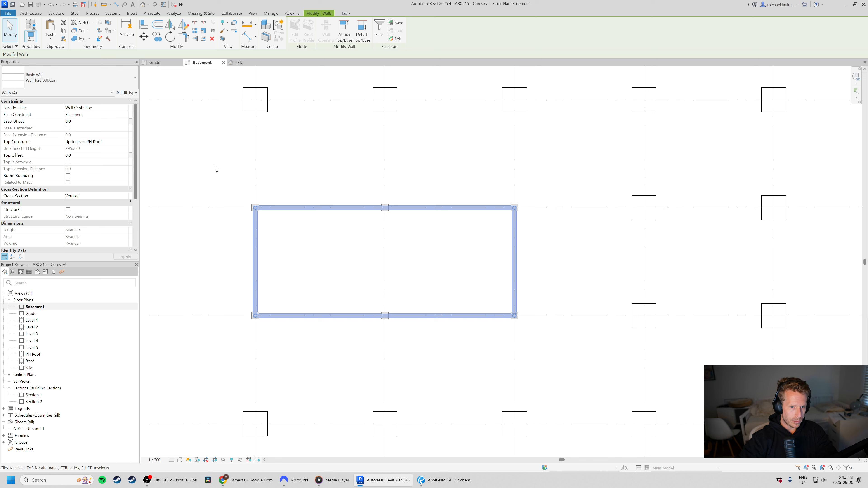
{"action": "key", "text": "Escape"}
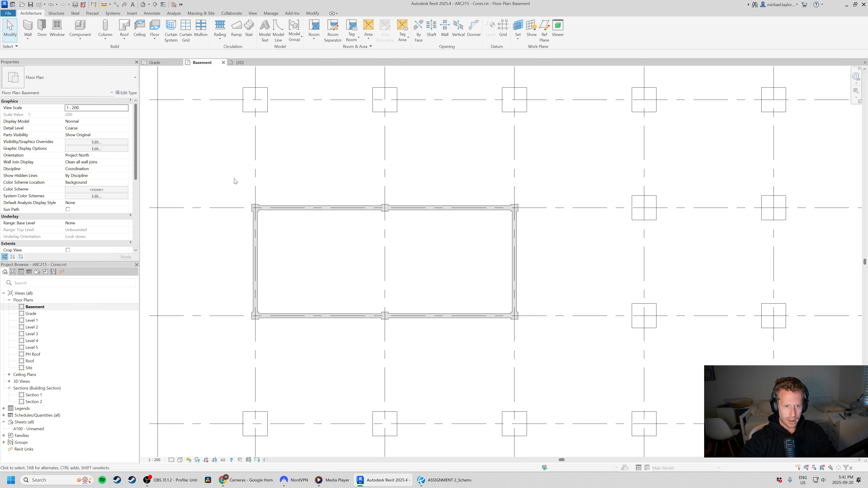
{"action": "left_click_drag", "start_coordinate": [234, 178], "coordinate": [558, 346]}
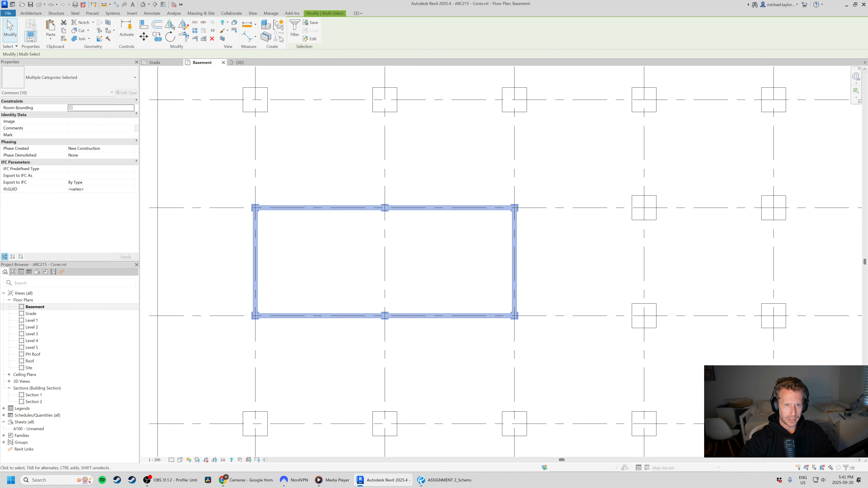
{"action": "left_click", "coordinate": [311, 23]}
{"action": "left_click", "coordinate": [461, 242]}
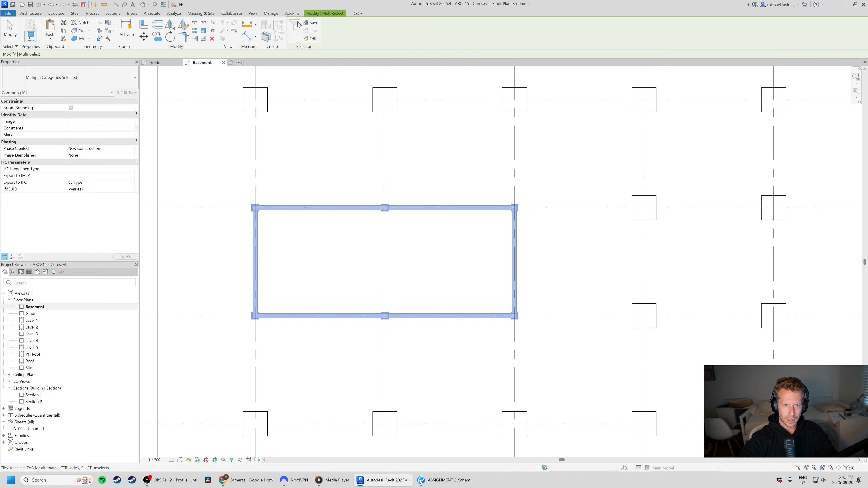
{"action": "left_click", "coordinate": [316, 187]}
{"action": "left_click_drag", "start_coordinate": [239, 182], "coordinate": [261, 337]}
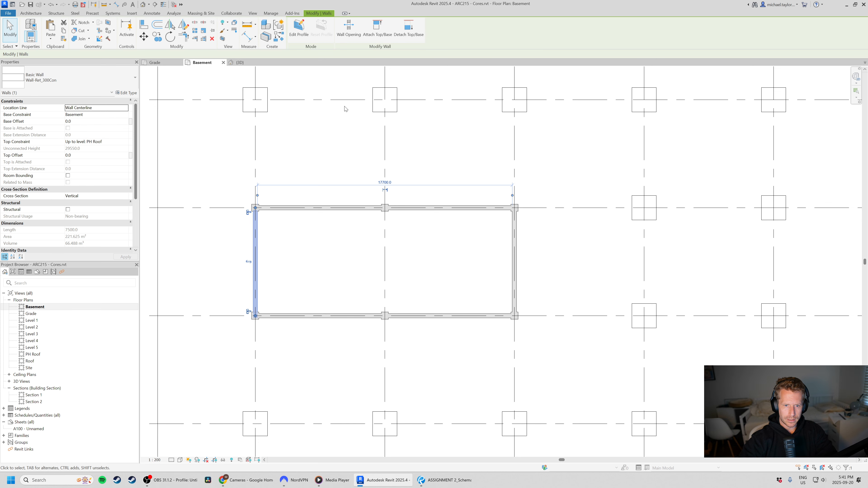
{"action": "left_click", "coordinate": [318, 169]}
Delete the three parking columns overlapping the core wall along grid 4, at grids D, E and F.
{"action": "left_click_drag", "start_coordinate": [233, 195], "coordinate": [272, 231]}
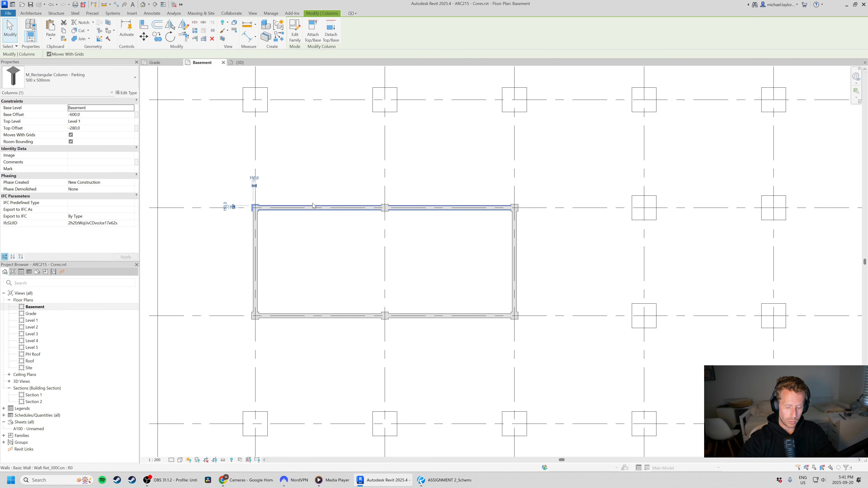
{"action": "key", "text": "Delete"}
{"action": "left_click_drag", "start_coordinate": [368, 187], "coordinate": [402, 228]}
{"action": "key", "text": "Delete"}
{"action": "left_click_drag", "start_coordinate": [492, 185], "coordinate": [532, 243]}
{"action": "key", "text": "Delete"}
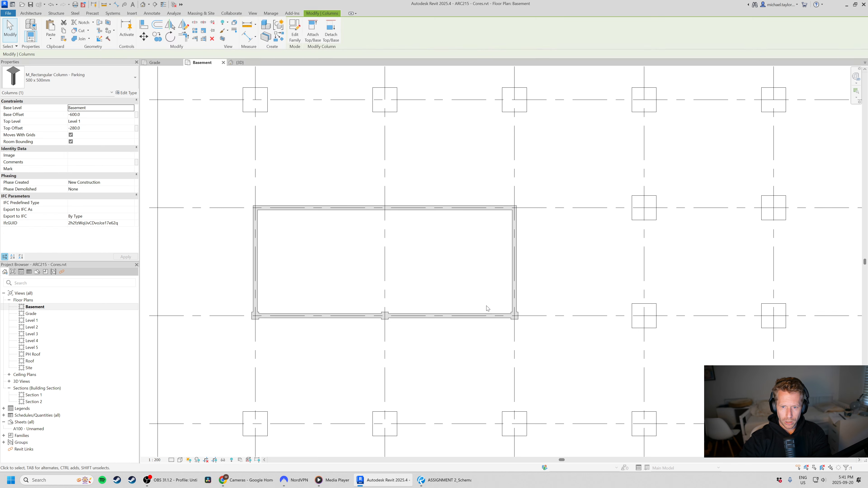
Delete the three parking columns overlapping the core wall along grid 5, at grids F, E and D.
{"action": "left_click_drag", "start_coordinate": [487, 306], "coordinate": [526, 331]}
{"action": "key", "text": "Delete"}
{"action": "left_click_drag", "start_coordinate": [346, 301], "coordinate": [429, 353]}
{"action": "key", "text": "Delete"}
{"action": "left_click_drag", "start_coordinate": [234, 292], "coordinate": [275, 333]}
{"action": "key", "text": "Delete"}
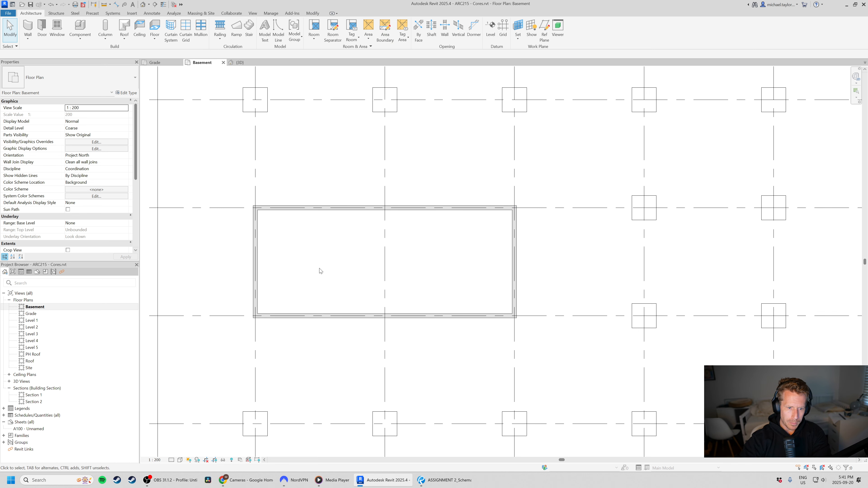
Examine the new core walls in the 3D view from several sides, especially where they meet the roof and penthouse masses.
{"action": "left_click", "coordinate": [240, 62]}
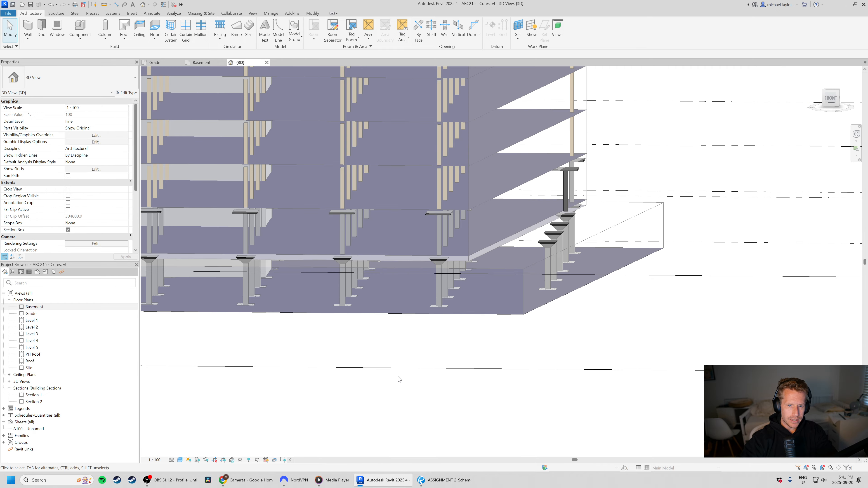
{"action": "scroll", "coordinate": [393, 327], "scroll_direction": "down", "scroll_amount": 5}
{"action": "middle_click_drag", "start_coordinate": [359, 291], "coordinate": [550, 281], "text": "shift"}
{"action": "scroll", "coordinate": [550, 281], "scroll_direction": "down", "scroll_amount": 3}
{"action": "scroll", "coordinate": [253, 206], "scroll_direction": "up", "scroll_amount": 6}
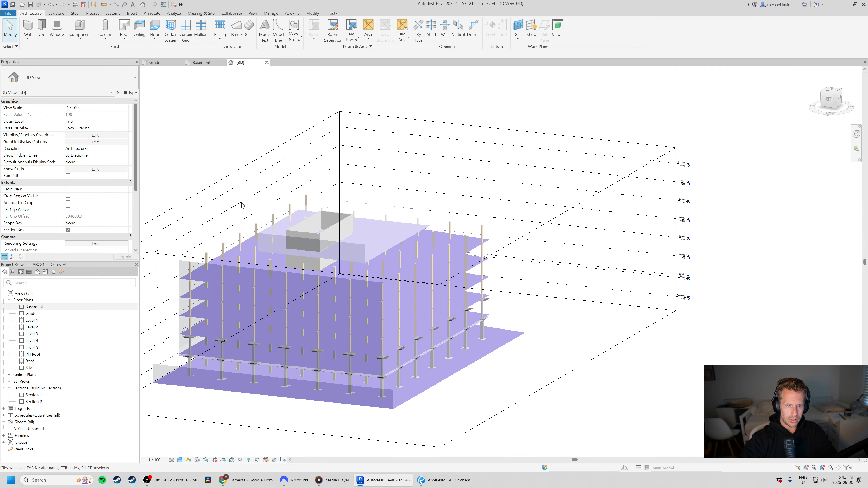
{"action": "middle_click_drag", "start_coordinate": [308, 331], "coordinate": [425, 291], "text": "shift"}
{"action": "scroll", "coordinate": [444, 274], "scroll_direction": "down", "scroll_amount": 3}
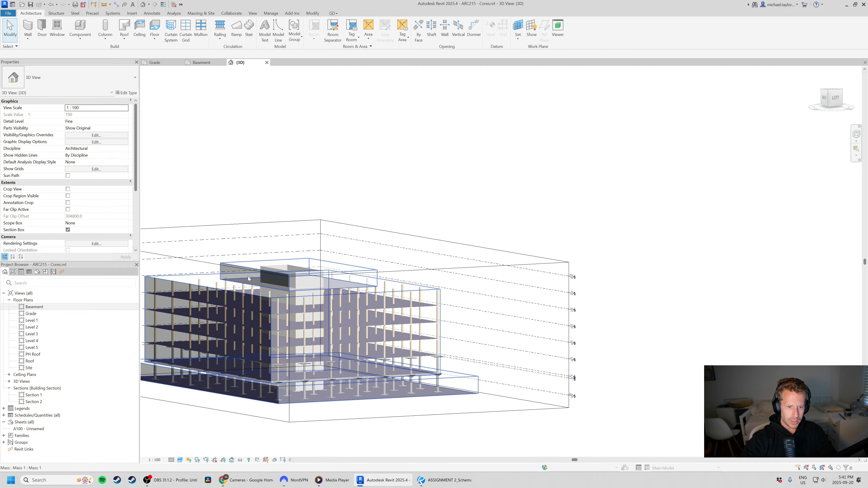
{"action": "scroll", "coordinate": [246, 277], "scroll_direction": "up", "scroll_amount": 3}
{"action": "scroll", "coordinate": [337, 271], "scroll_direction": "up", "scroll_amount": 3}
{"action": "middle_click_drag", "start_coordinate": [496, 253], "coordinate": [266, 355], "text": "shift"}
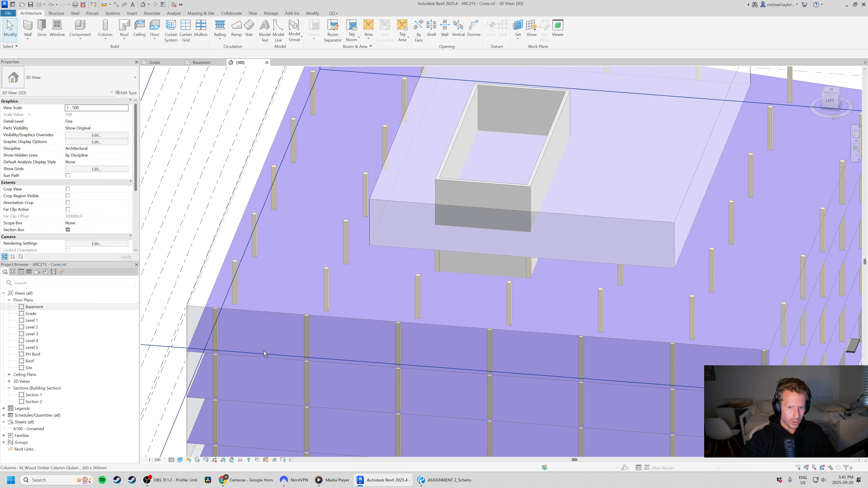
{"action": "scroll", "coordinate": [337, 270], "scroll_direction": "down", "scroll_amount": 3}
{"action": "middle_click_drag", "start_coordinate": [328, 284], "coordinate": [403, 259], "text": "shift"}
{"action": "scroll", "coordinate": [184, 225], "scroll_direction": "down", "scroll_amount": 4}
{"action": "scroll", "coordinate": [471, 166], "scroll_direction": "up", "scroll_amount": 3}
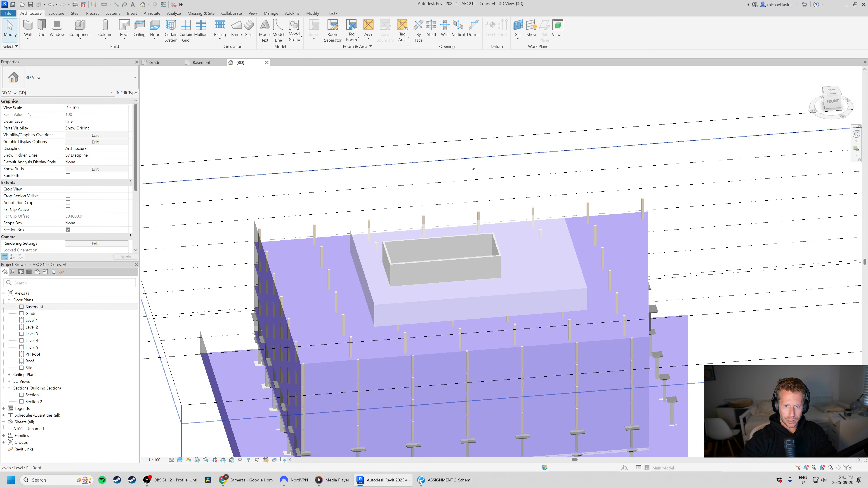
{"action": "middle_click_drag", "start_coordinate": [557, 249], "coordinate": [266, 357], "text": "shift"}
{"action": "scroll", "coordinate": [327, 92], "scroll_direction": "down", "scroll_amount": 3}
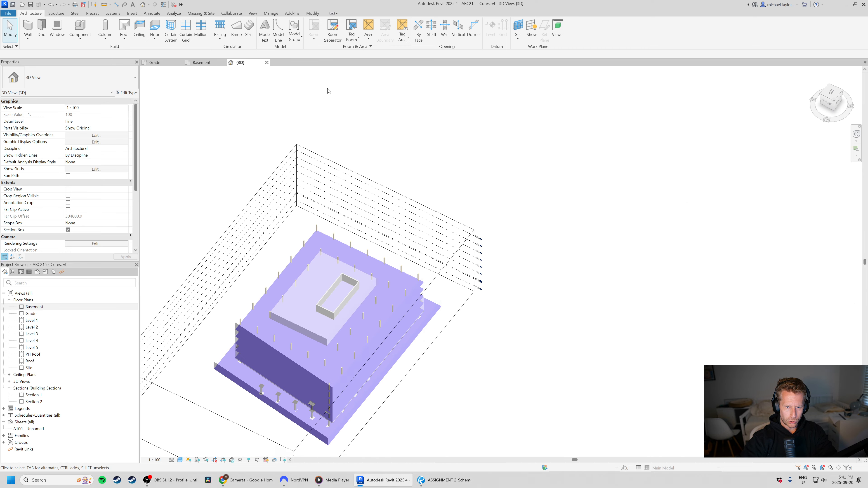
{"action": "middle_click_drag", "start_coordinate": [321, 305], "coordinate": [325, 201]}
{"action": "scroll", "coordinate": [325, 201], "scroll_direction": "up", "scroll_amount": 5}
{"action": "scroll", "coordinate": [339, 224], "scroll_direction": "down", "scroll_amount": 2}
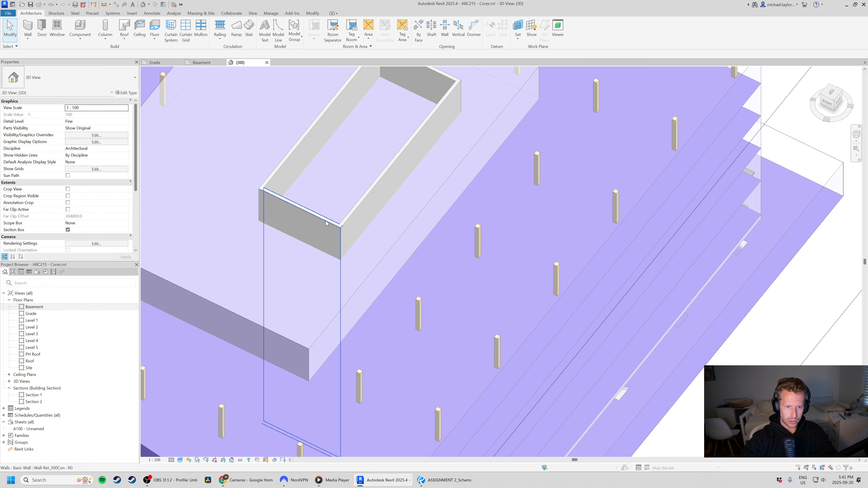
{"action": "scroll", "coordinate": [325, 220], "scroll_direction": "down", "scroll_amount": 3}
{"action": "scroll", "coordinate": [344, 201], "scroll_direction": "up", "scroll_amount": 4}
{"action": "scroll", "coordinate": [354, 230], "scroll_direction": "down", "scroll_amount": 2}
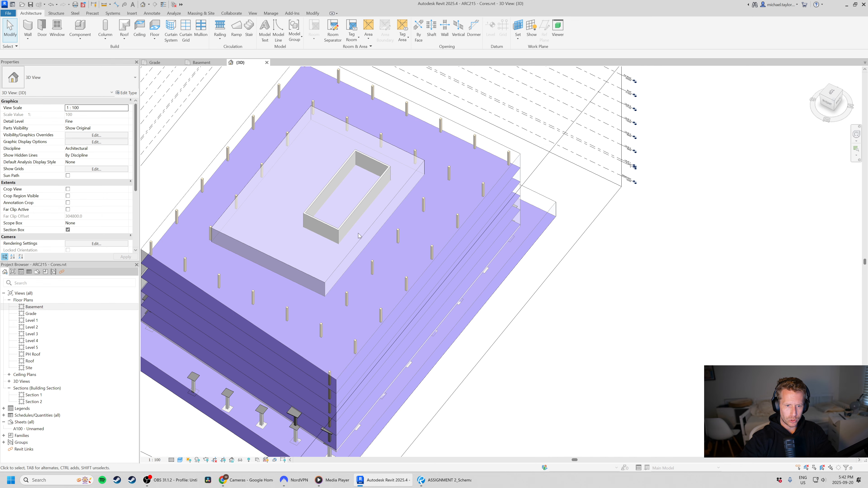
{"action": "scroll", "coordinate": [311, 276], "scroll_direction": "down", "scroll_amount": 1}
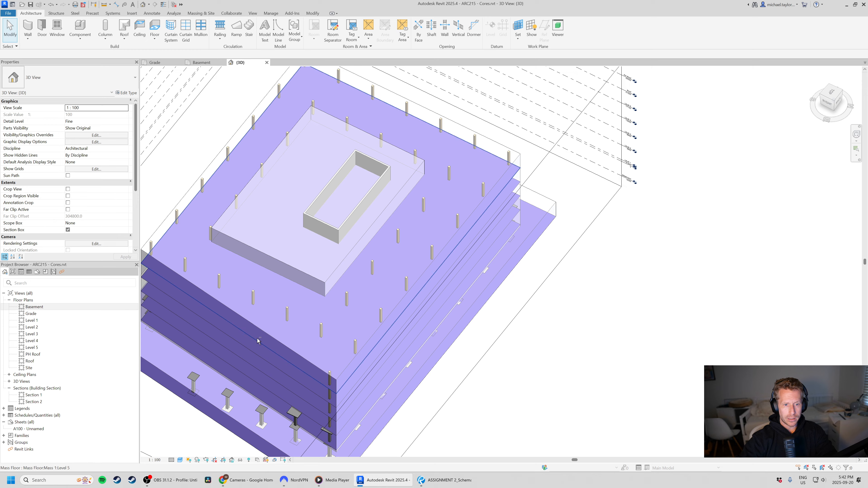
{"action": "middle_click_drag", "start_coordinate": [310, 276], "coordinate": [319, 318], "text": "shift"}
{"action": "scroll", "coordinate": [478, 190], "scroll_direction": "up", "scroll_amount": 3}
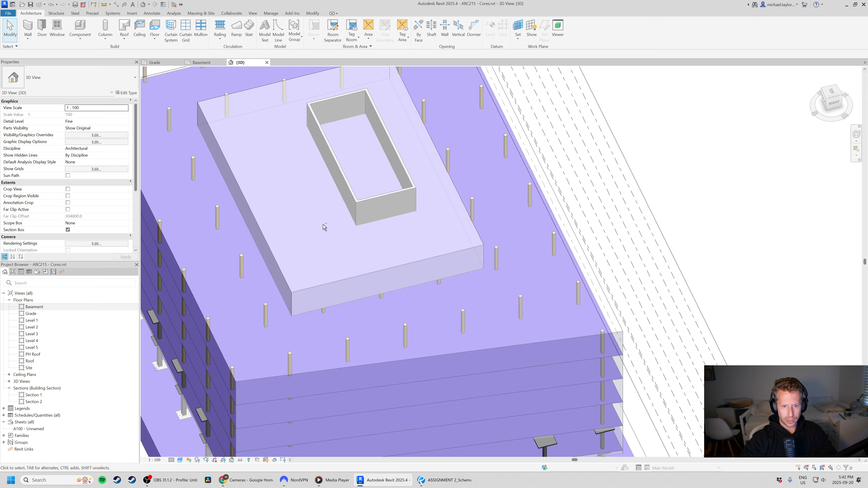
{"action": "middle_click_drag", "start_coordinate": [324, 228], "coordinate": [421, 210], "text": "shift"}
{"action": "scroll", "coordinate": [382, 278], "scroll_direction": "down", "scroll_amount": 2}
{"action": "scroll", "coordinate": [383, 277], "scroll_direction": "down", "scroll_amount": 1}
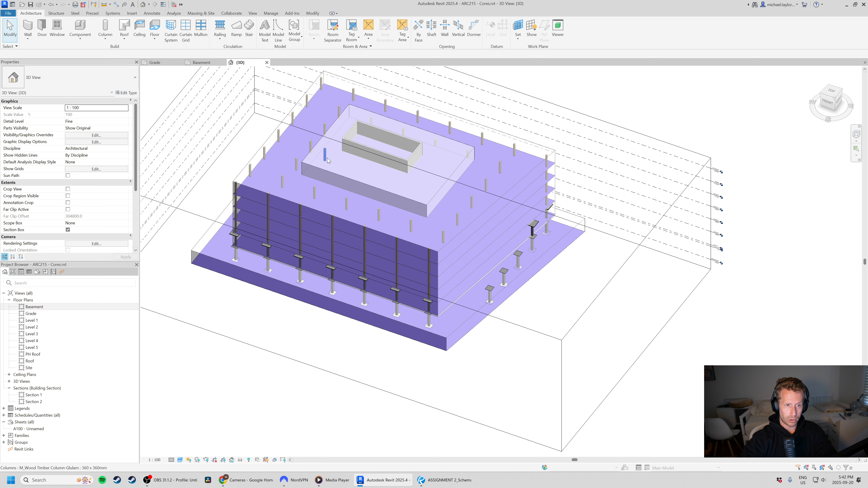
Return to the Basement floor plan and review the core's position within the full column grid.
{"action": "left_click", "coordinate": [207, 63]}
{"action": "scroll", "coordinate": [396, 323], "scroll_direction": "down", "scroll_amount": 3}
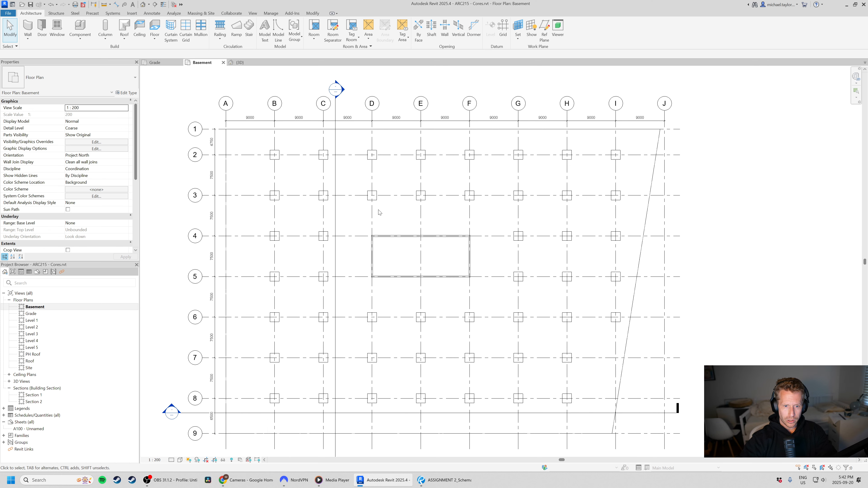
{"action": "scroll", "coordinate": [574, 291], "scroll_direction": "up", "scroll_amount": 1}
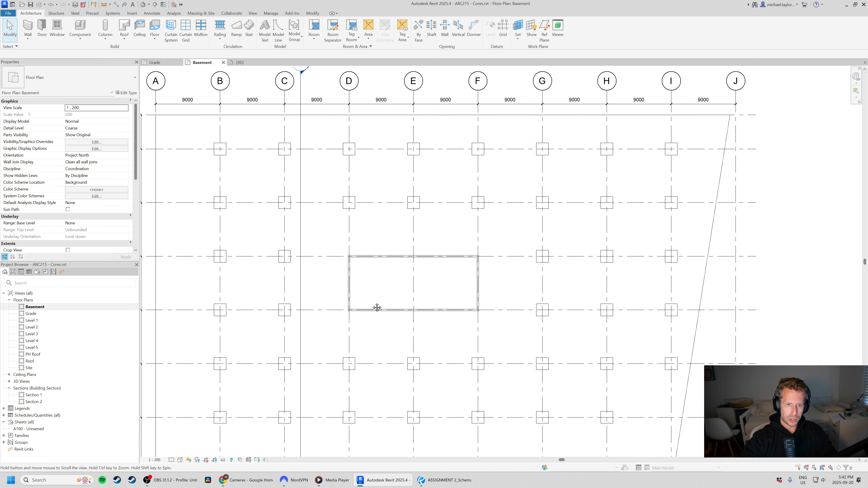
{"action": "scroll", "coordinate": [411, 216], "scroll_direction": "down", "scroll_amount": 1}
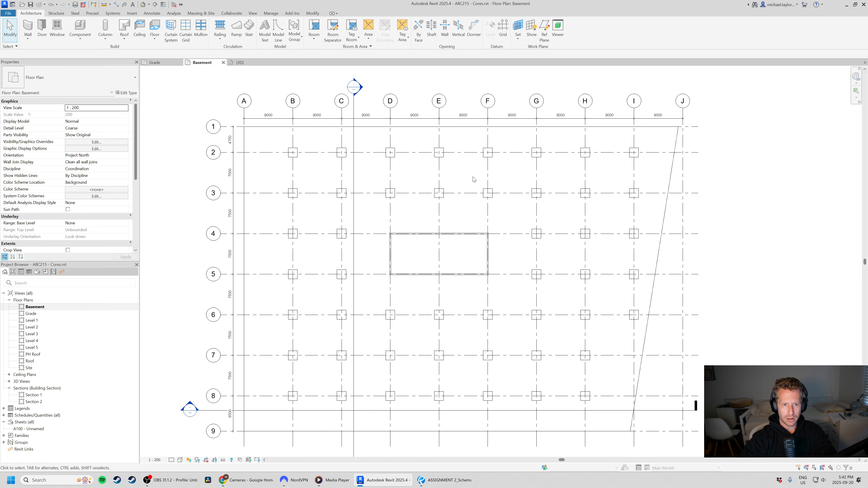
In the Bluebeam Revu schematic drawings PDF, draw three red freehand lines across the parking row, drive aisle and bay above the core, then return to Revit.
{"action": "left_click", "coordinate": [451, 479]}
{"action": "scroll", "coordinate": [491, 262], "scroll_direction": "down", "scroll_amount": 2}
{"action": "middle_click_drag", "start_coordinate": [490, 196], "coordinate": [490, 287]}
{"action": "scroll", "coordinate": [490, 287], "scroll_direction": "down", "scroll_amount": 1}
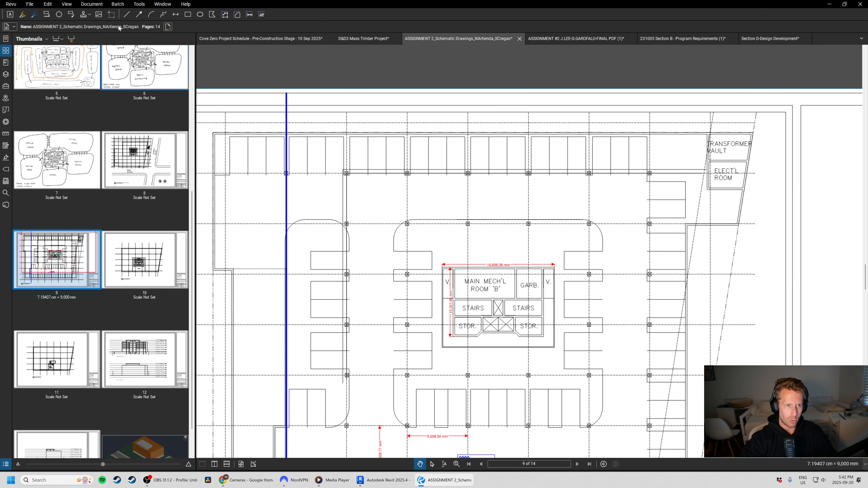
{"action": "left_click", "coordinate": [34, 14]}
{"action": "left_click_drag", "start_coordinate": [363, 146], "coordinate": [514, 151]}
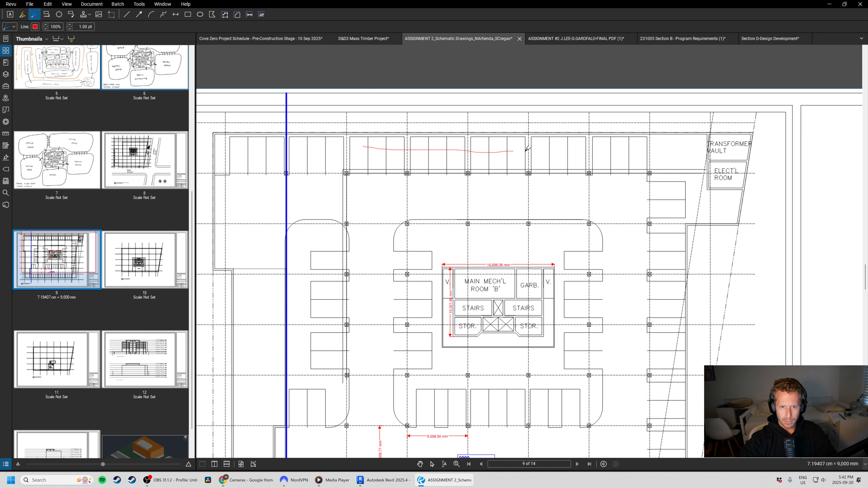
{"action": "left_click_drag", "start_coordinate": [385, 202], "coordinate": [562, 195]}
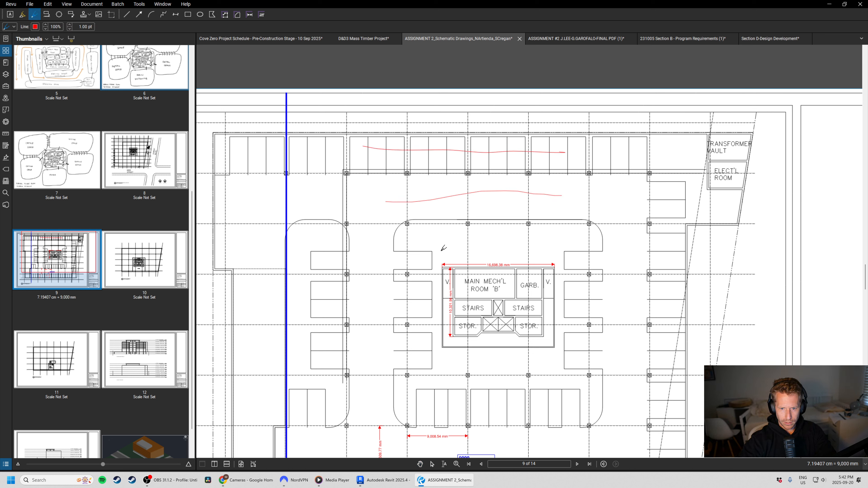
{"action": "left_click_drag", "start_coordinate": [402, 247], "coordinate": [565, 246]}
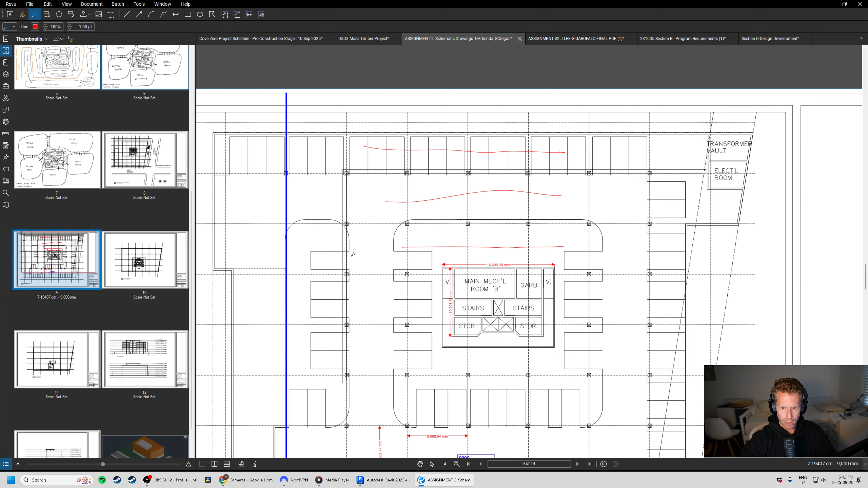
{"action": "key", "text": "alt+Tab"}
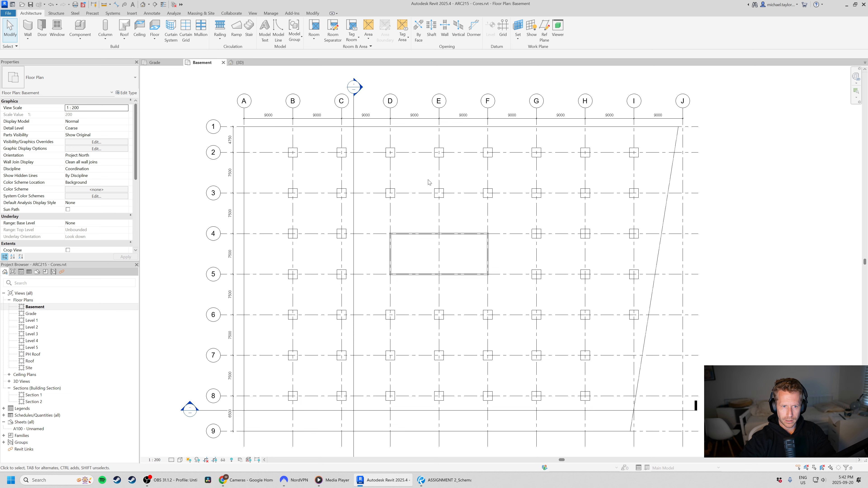
Move the core's upper wall about 2500 mm outward from grid 4, toward grid 3.
{"action": "scroll", "coordinate": [430, 183], "scroll_direction": "up", "scroll_amount": 1}
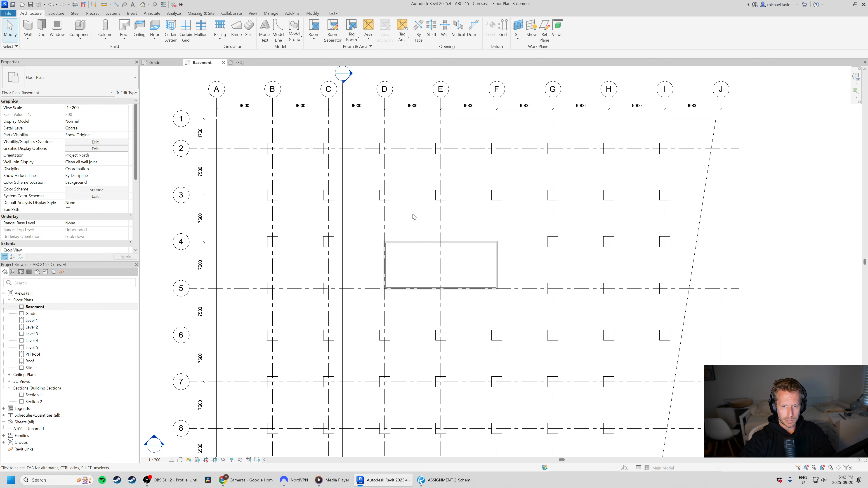
{"action": "left_click_drag", "start_coordinate": [367, 227], "coordinate": [516, 256]}
{"action": "scroll", "coordinate": [501, 230], "scroll_direction": "up", "scroll_amount": 3}
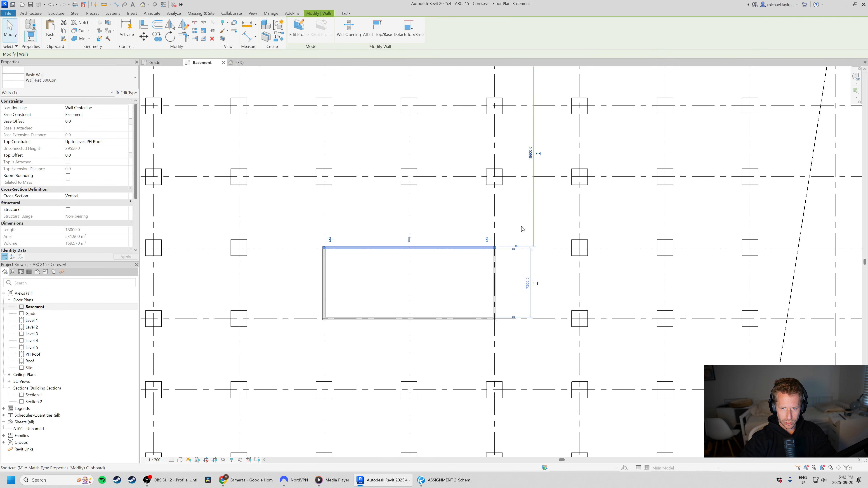
{"action": "key", "text": "m"}
{"action": "key", "text": "v"}
{"action": "left_click", "coordinate": [518, 232]}
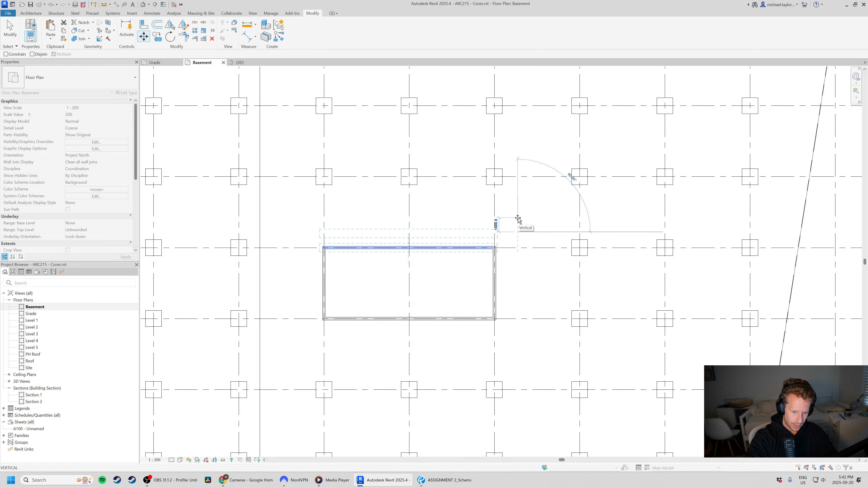
{"action": "left_click", "coordinate": [518, 219]}
{"action": "left_click", "coordinate": [518, 221]}
{"action": "scroll", "coordinate": [517, 219], "scroll_direction": "down", "scroll_amount": 2}
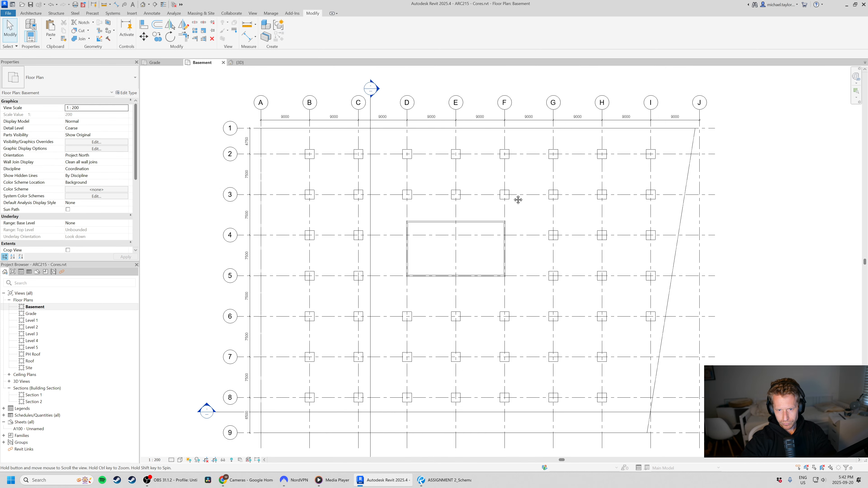
{"action": "scroll", "coordinate": [490, 202], "scroll_direction": "up", "scroll_amount": 2}
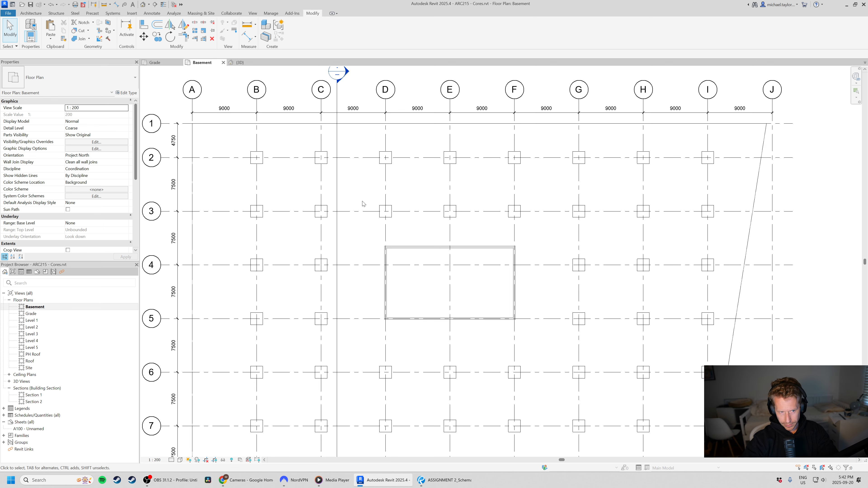
{"action": "scroll", "coordinate": [364, 204], "scroll_direction": "down", "scroll_amount": 1}
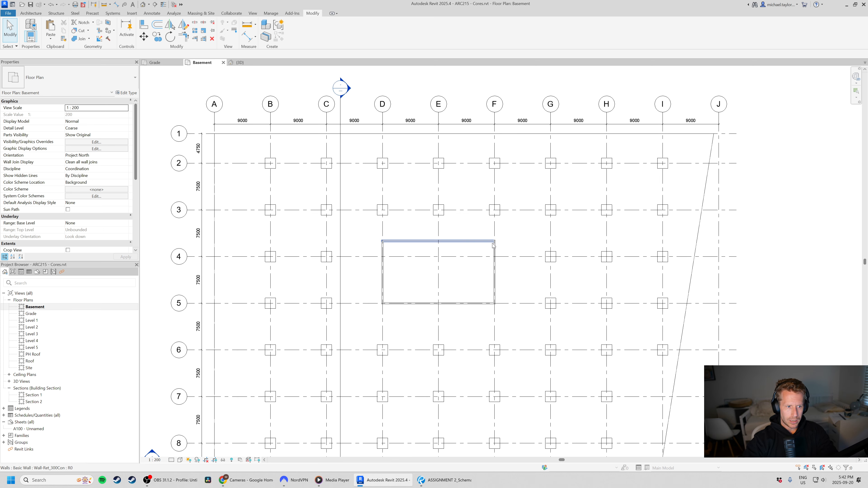
{"action": "scroll", "coordinate": [412, 194], "scroll_direction": "up", "scroll_amount": 2}
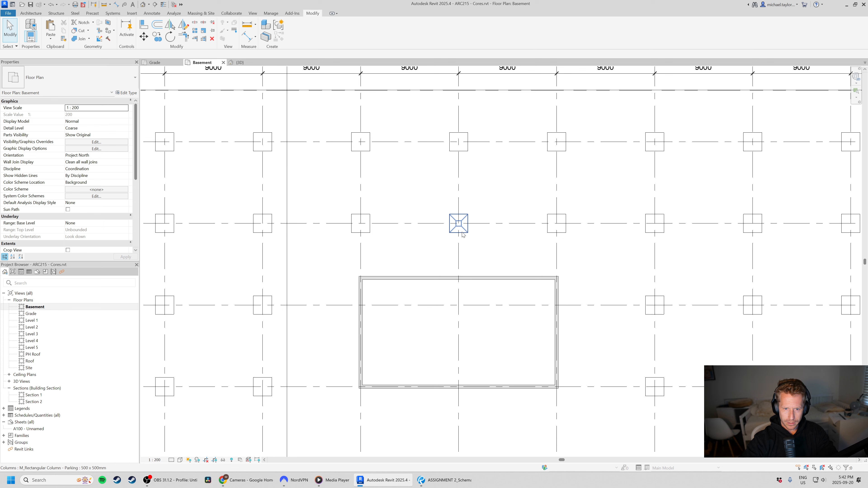
Inspect the Basement plan's View Range settings and the levels available for its top limit, leaving them as they are.
{"action": "left_click", "coordinate": [463, 235]}
{"action": "left_click", "coordinate": [497, 259]}
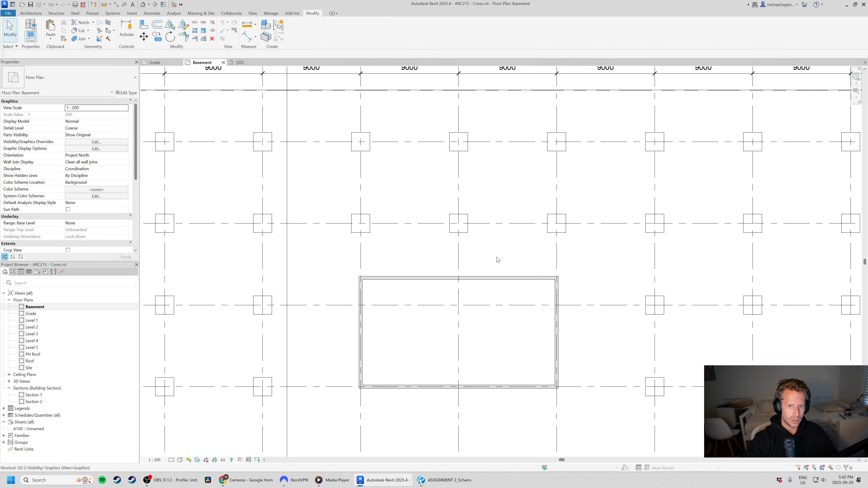
{"action": "key", "text": "v"}
{"action": "key", "text": "v"}
{"action": "key", "text": "Escape"}
{"action": "left_click", "coordinate": [89, 198]}
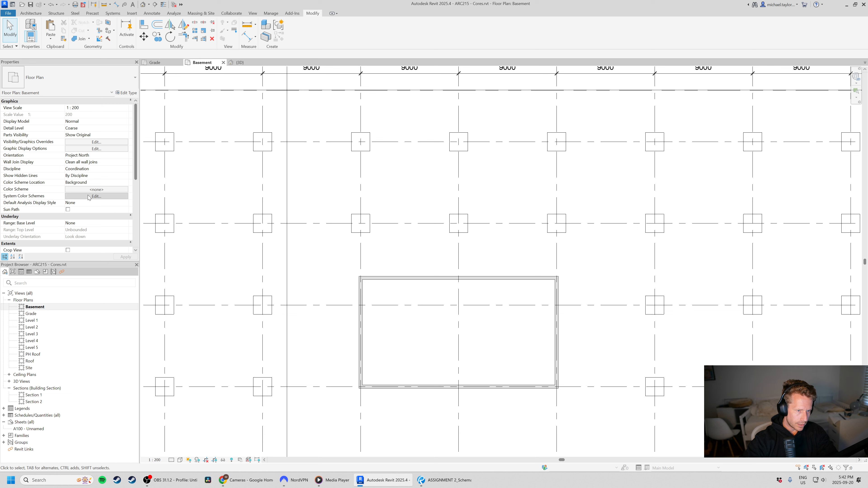
{"action": "scroll", "coordinate": [98, 188], "scroll_direction": "down", "scroll_amount": 5}
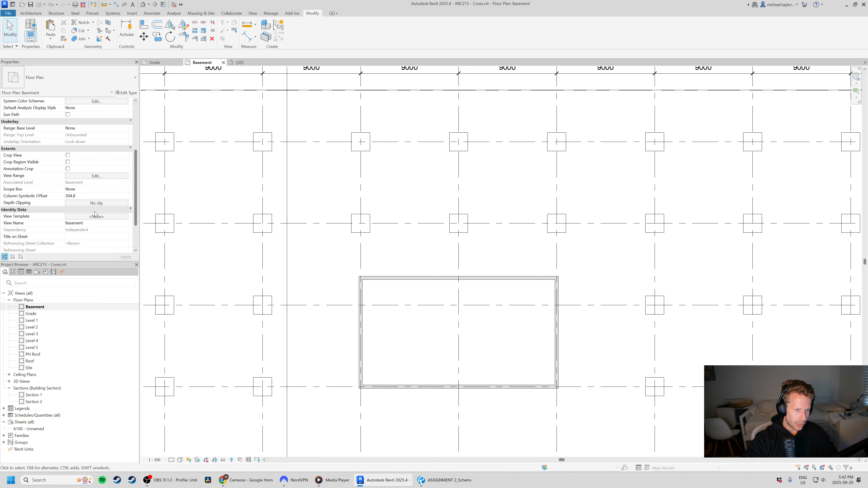
{"action": "left_click", "coordinate": [93, 175]}
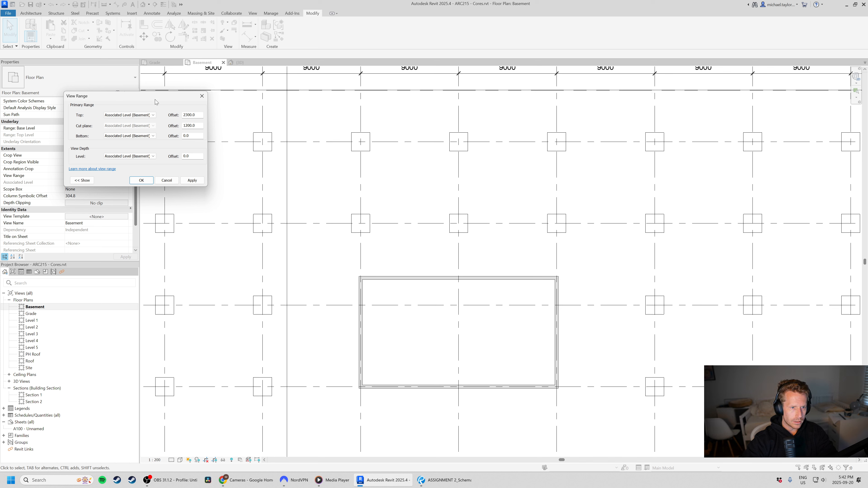
{"action": "left_click", "coordinate": [151, 115]}
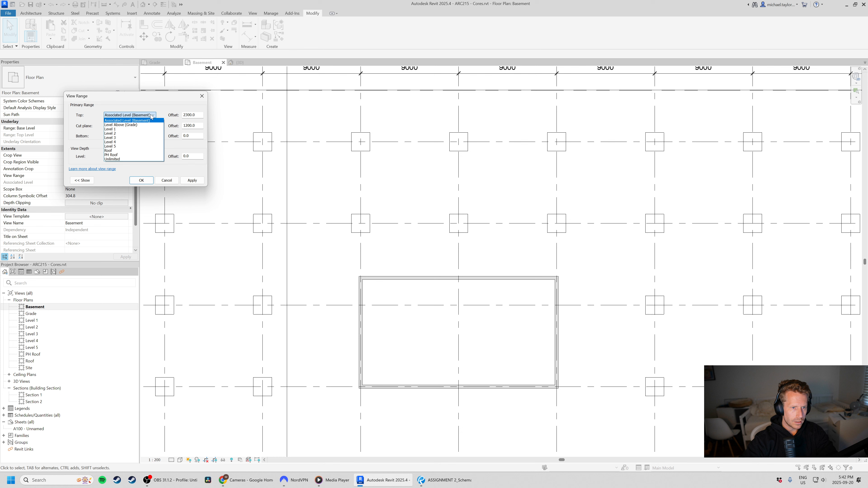
{"action": "left_click", "coordinate": [152, 116]}
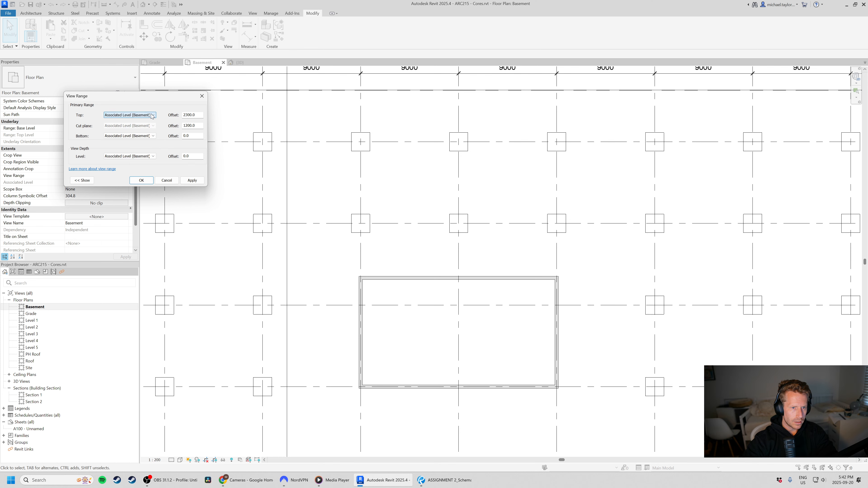
{"action": "left_click", "coordinate": [167, 180]}
{"action": "left_click", "coordinate": [448, 278]}
{"action": "middle_click_drag", "start_coordinate": [475, 253], "coordinate": [469, 272]}
{"action": "middle_click_drag", "start_coordinate": [502, 329], "coordinate": [498, 302]}
{"action": "left_click", "coordinate": [505, 333]}
{"action": "scroll", "coordinate": [507, 338], "scroll_direction": "down", "scroll_amount": 5}
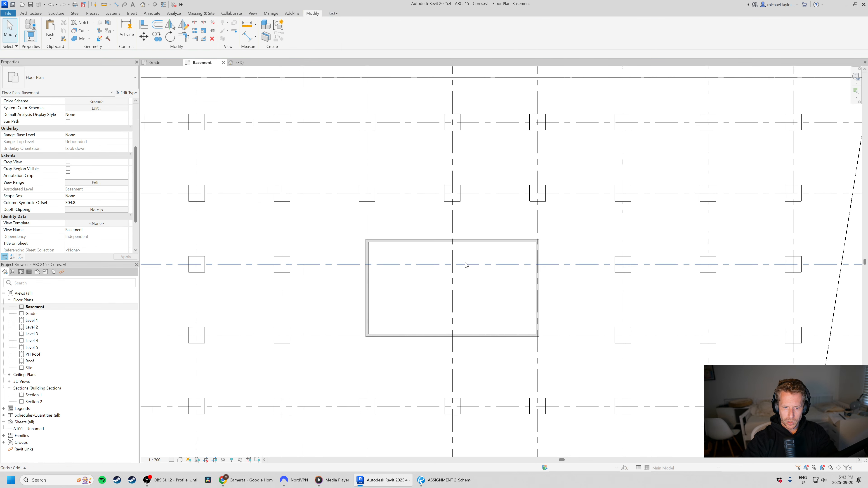
{"action": "scroll", "coordinate": [544, 317], "scroll_direction": "up", "scroll_amount": 1}
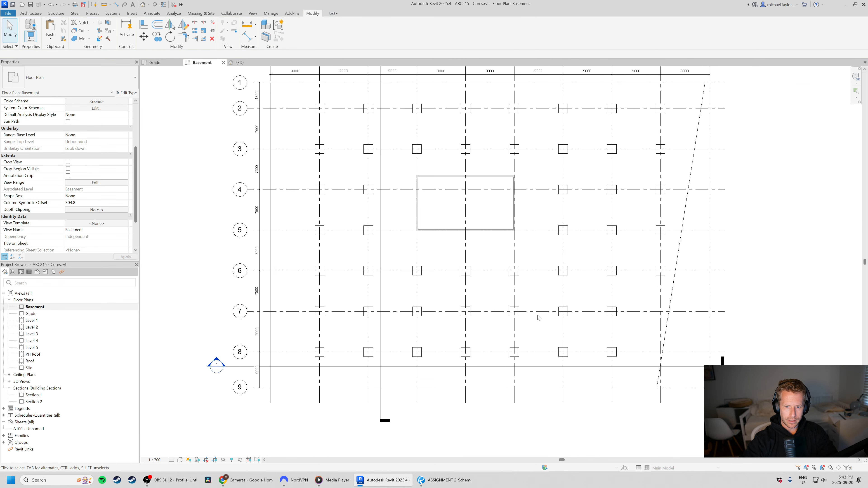
In the Bluebeam Revu schematic basement plan, draw three red freehand lines across the parking bays, drive aisle and parking row below the core, then return to Revit.
{"action": "key", "text": "alt+Tab"}
{"action": "scroll", "coordinate": [489, 267], "scroll_direction": "down", "scroll_amount": 3}
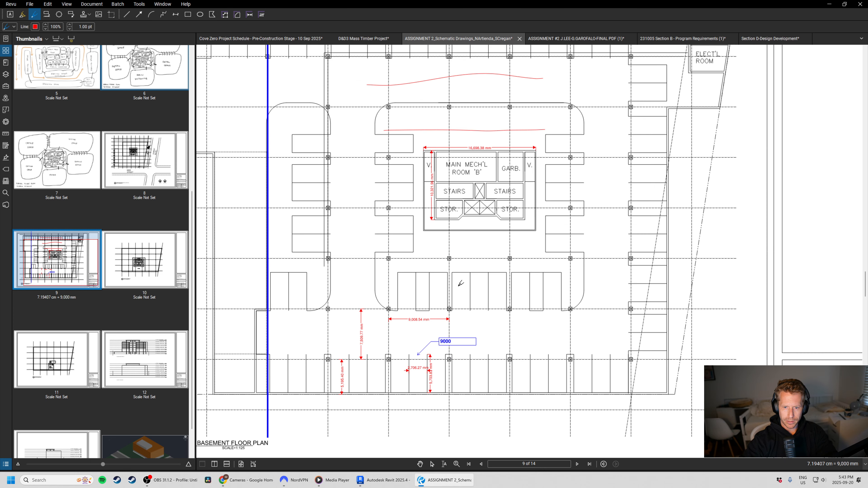
{"action": "left_click_drag", "start_coordinate": [357, 285], "coordinate": [629, 287]}
{"action": "left_click_drag", "start_coordinate": [396, 334], "coordinate": [558, 331]}
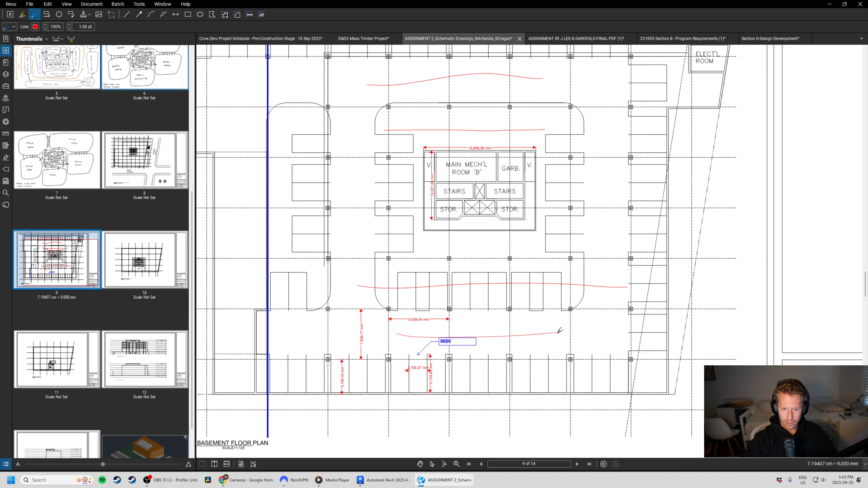
{"action": "left_click_drag", "start_coordinate": [361, 381], "coordinate": [546, 374]}
{"action": "key", "text": "alt+Tab"}
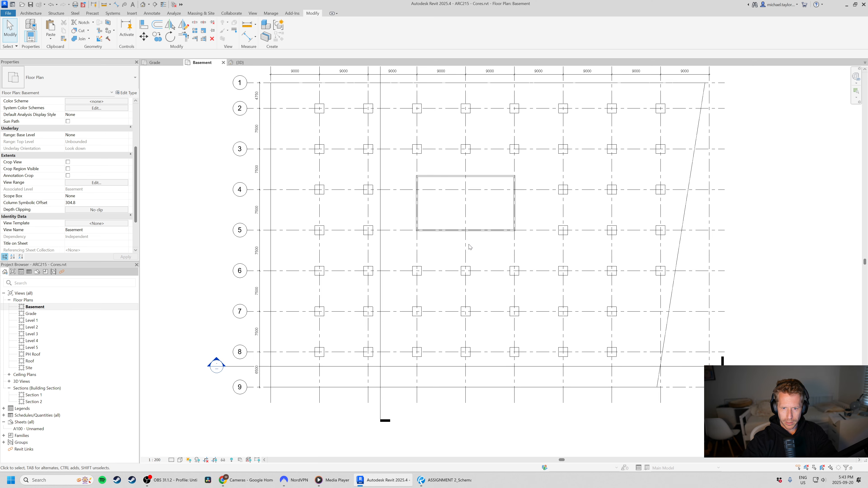
Move the core's lower wall 2500 mm outward from grid 5, toward grid 6.
{"action": "left_click", "coordinate": [468, 230]}
{"action": "scroll", "coordinate": [438, 233], "scroll_direction": "up", "scroll_amount": 3}
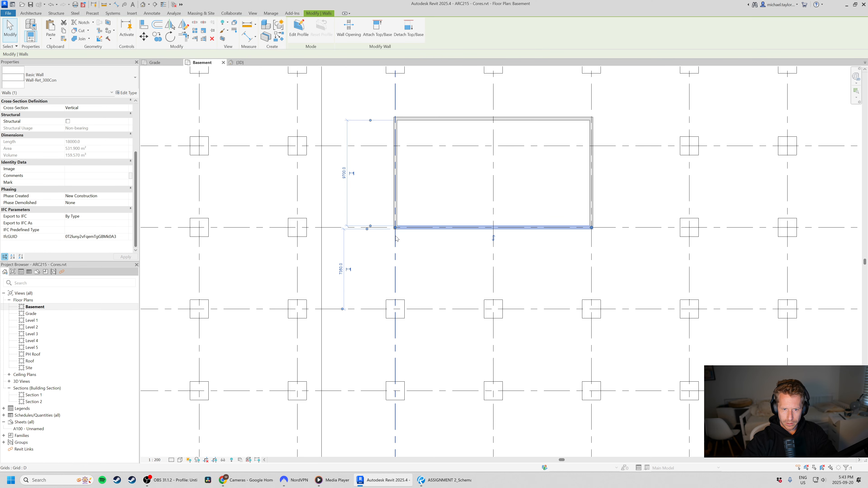
{"action": "scroll", "coordinate": [397, 239], "scroll_direction": "down", "scroll_amount": 3}
{"action": "key", "text": "m"}
{"action": "key", "text": "v"}
{"action": "left_click", "coordinate": [522, 244]}
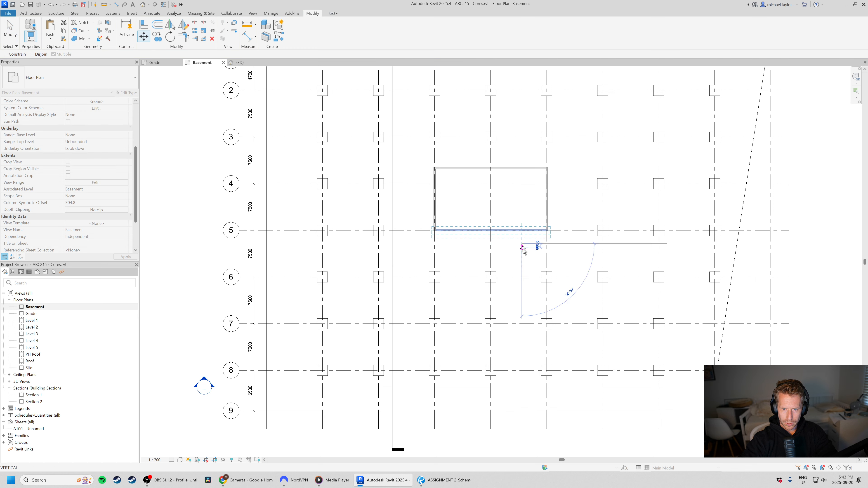
{"action": "type", "text": "2500"}
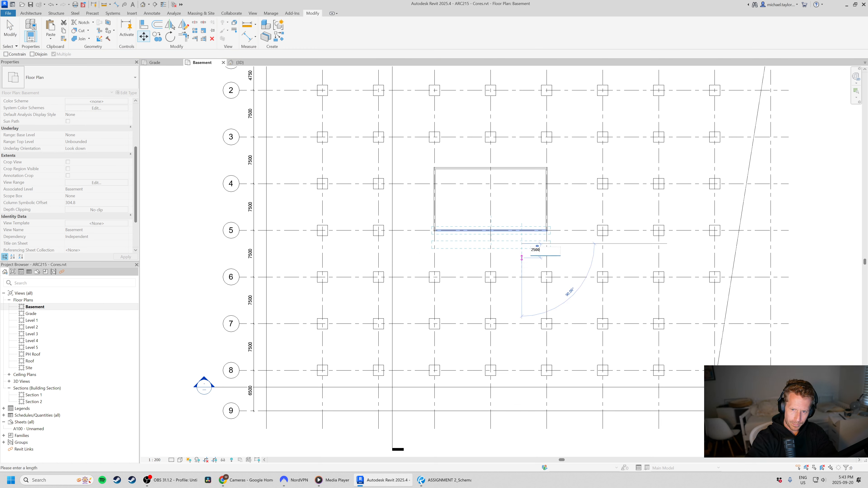
{"action": "key", "text": "Return"}
Review the enlarged core within the column grid and compare it with the core layout in the Bluebeam schematic basement plan.
{"action": "middle_click_drag", "start_coordinate": [534, 239], "coordinate": [531, 251]}
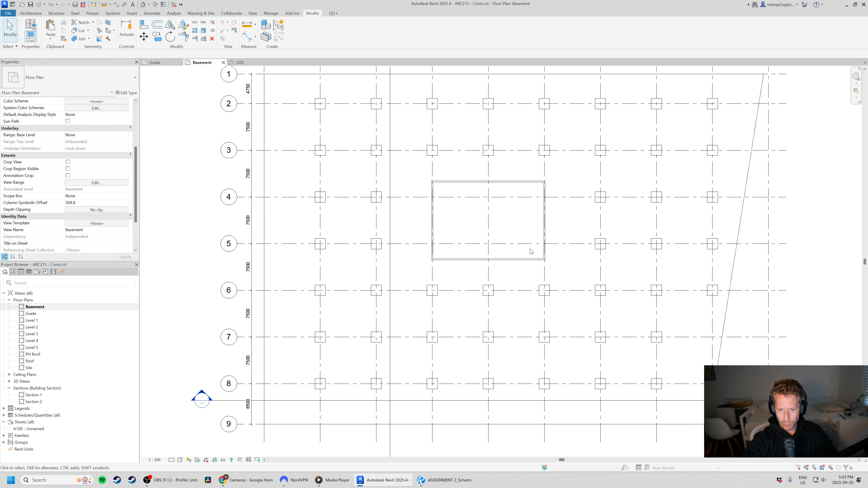
{"action": "middle_click_drag", "start_coordinate": [445, 245], "coordinate": [434, 271]}
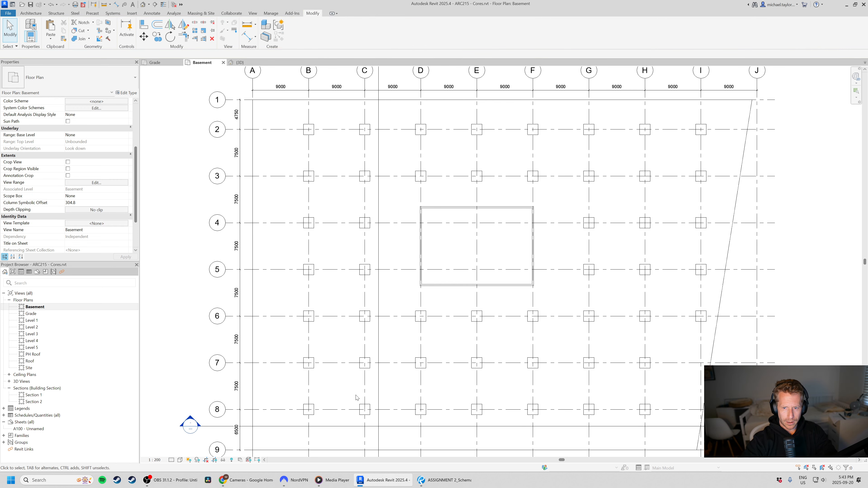
{"action": "scroll", "coordinate": [455, 226], "scroll_direction": "down", "scroll_amount": 1}
{"action": "middle_click_drag", "start_coordinate": [456, 226], "coordinate": [438, 236]}
{"action": "scroll", "coordinate": [544, 229], "scroll_direction": "up", "scroll_amount": 2}
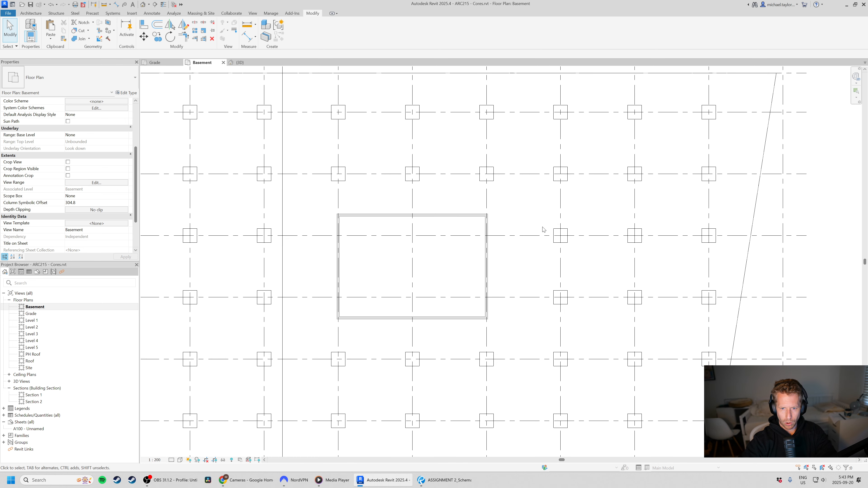
{"action": "middle_click_drag", "start_coordinate": [323, 274], "coordinate": [328, 276]}
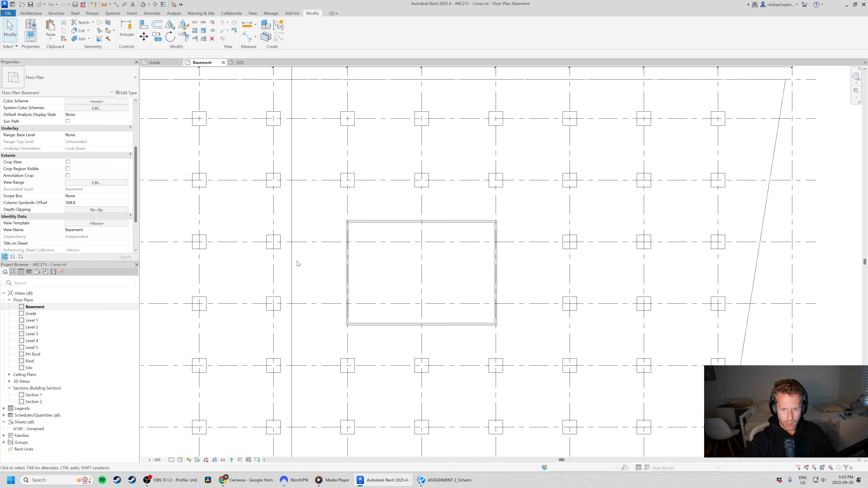
{"action": "left_click", "coordinate": [443, 481]}
{"action": "scroll", "coordinate": [481, 157], "scroll_direction": "up", "scroll_amount": 4}
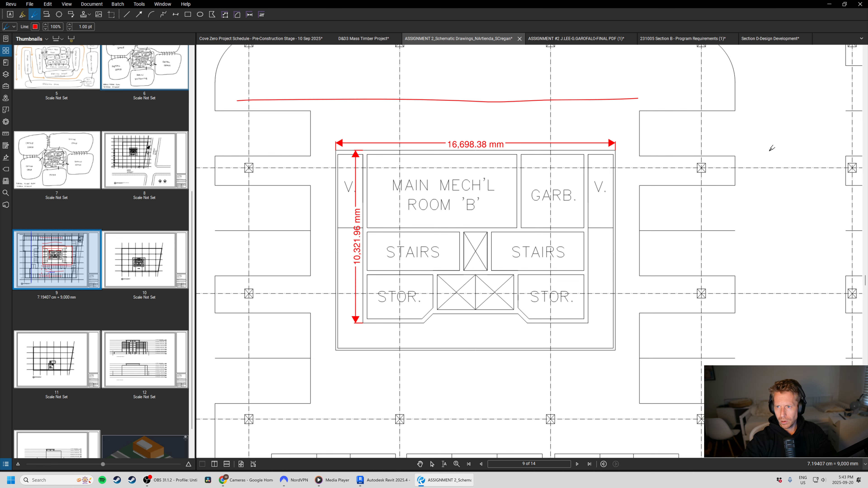
{"action": "scroll", "coordinate": [469, 188], "scroll_direction": "down", "scroll_amount": 2}
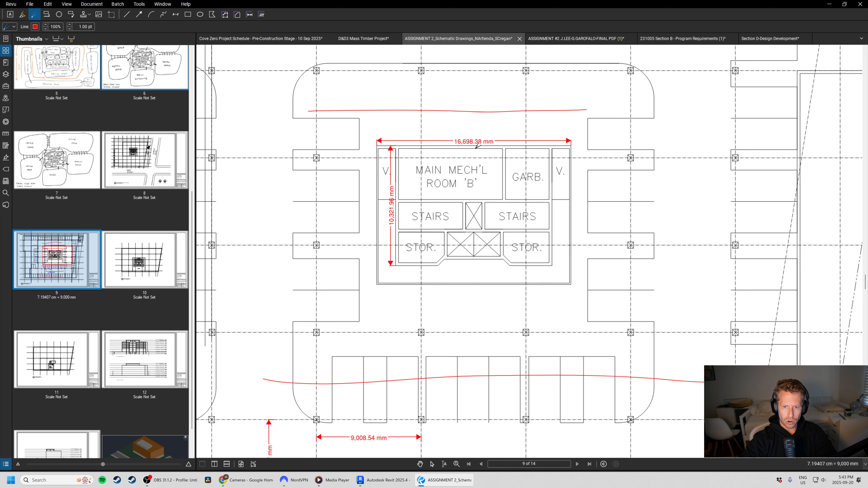
In the Assignment #2 PDF, mark the two exit stairs and the men's and women's washrooms of Core F with red freehand loops.
{"action": "left_click", "coordinate": [581, 39]}
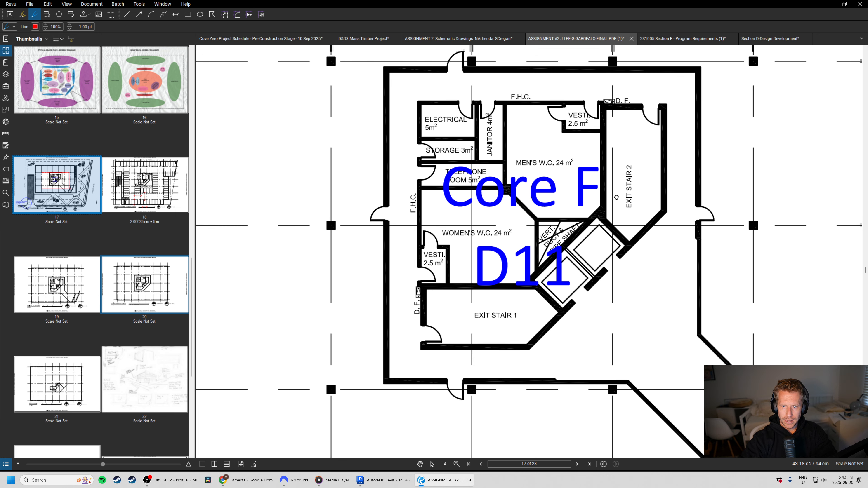
{"action": "scroll", "coordinate": [450, 381], "scroll_direction": "down", "scroll_amount": 2}
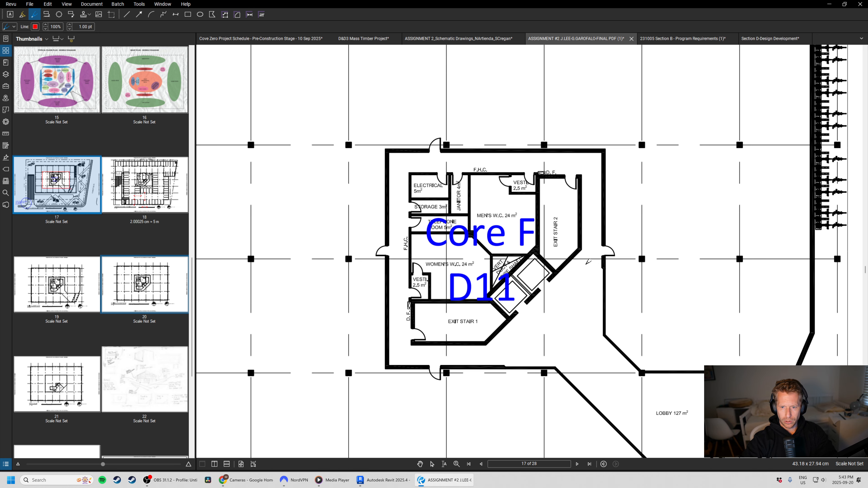
{"action": "left_click_drag", "start_coordinate": [561, 207], "coordinate": [555, 239]}
{"action": "left_click_drag", "start_coordinate": [464, 318], "coordinate": [460, 310]}
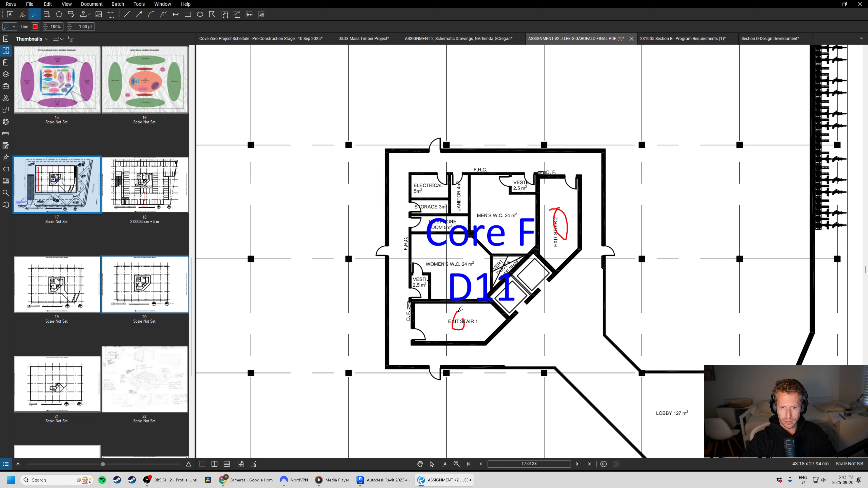
{"action": "left_click_drag", "start_coordinate": [488, 212], "coordinate": [487, 215]}
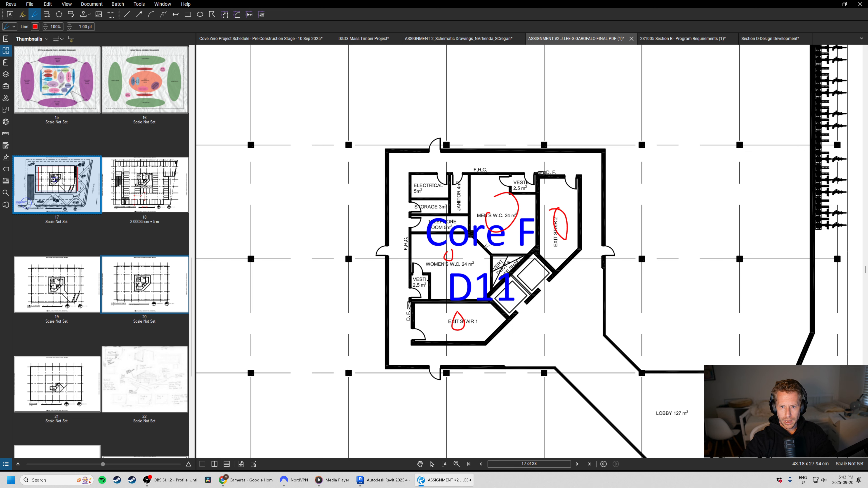
{"action": "middle_click_drag", "start_coordinate": [557, 287], "coordinate": [530, 284]}
{"action": "key", "text": "Escape"}
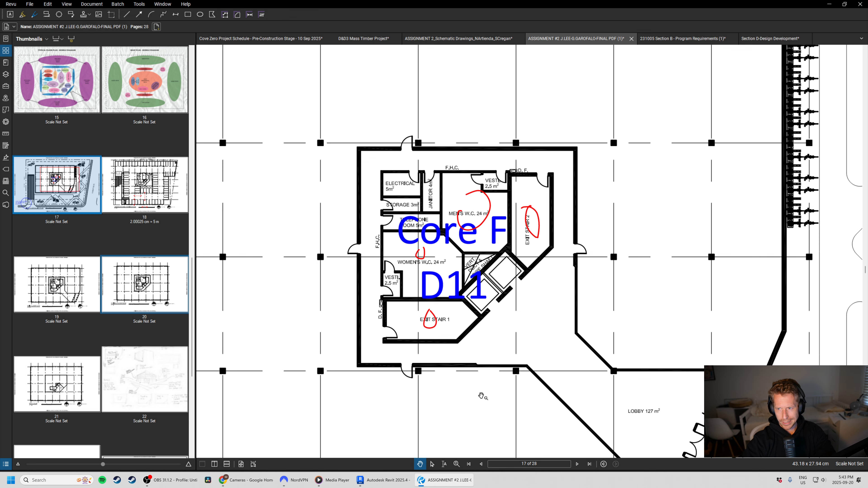
{"action": "scroll", "coordinate": [570, 242], "scroll_direction": "down", "scroll_amount": 5}
Return to Revit and examine the enlarged core rising through the roof in the 3D view.
{"action": "key", "text": "alt+Tab"}
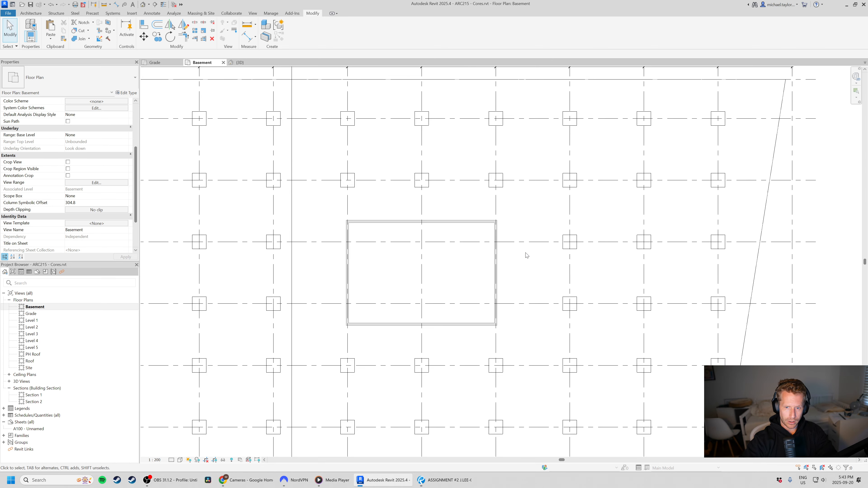
{"action": "scroll", "coordinate": [555, 276], "scroll_direction": "down", "scroll_amount": 3}
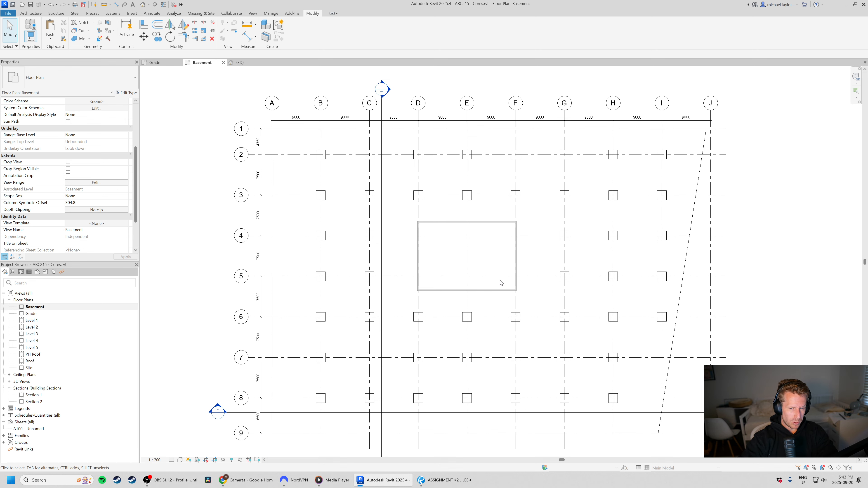
{"action": "left_click", "coordinate": [239, 62]}
{"action": "middle_click_drag", "start_coordinate": [410, 160], "coordinate": [404, 201], "text": "shift"}
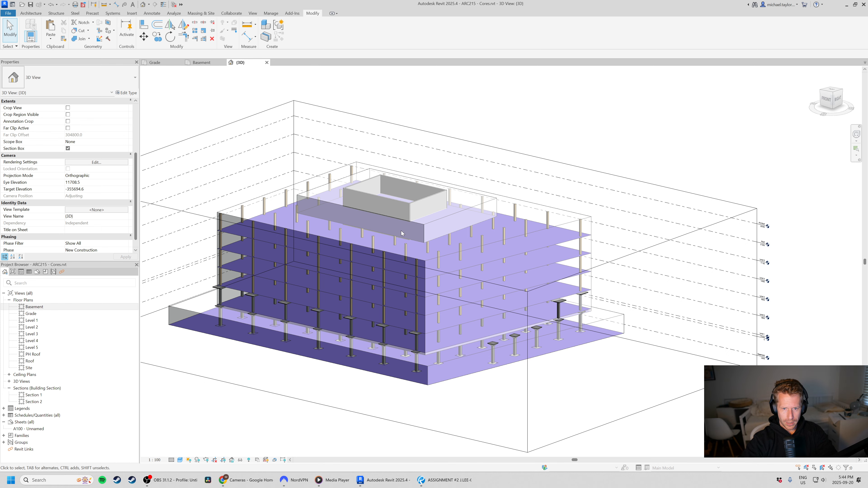
In Bluebeam Revu, consult the Section D service core layouts and the structural wall requirements in the Section B program requirements PDF.
{"action": "left_click", "coordinate": [461, 483]}
{"action": "left_click", "coordinate": [773, 39]}
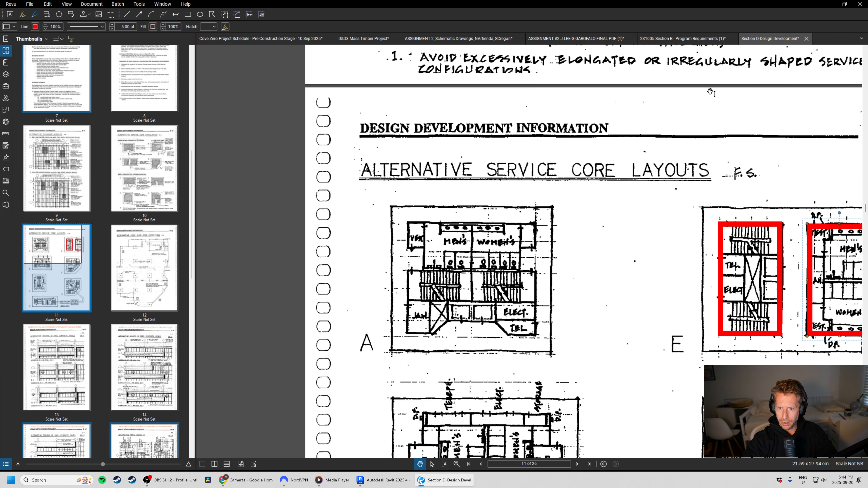
{"action": "left_click", "coordinate": [703, 39]}
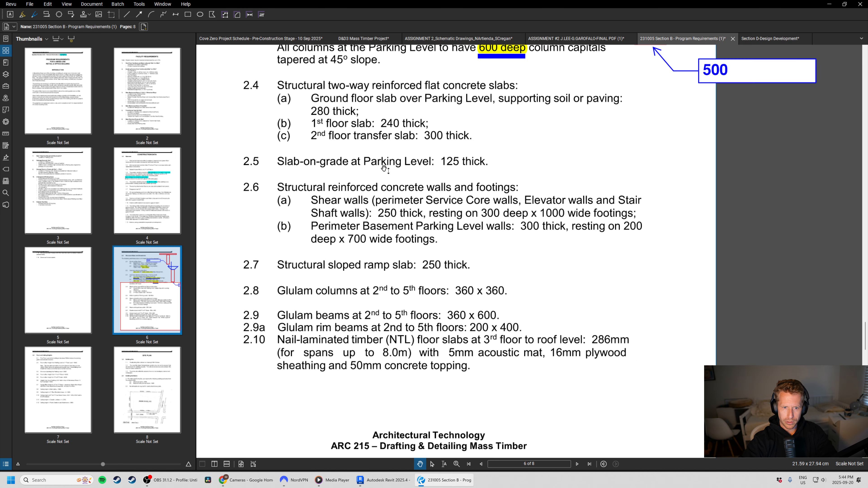